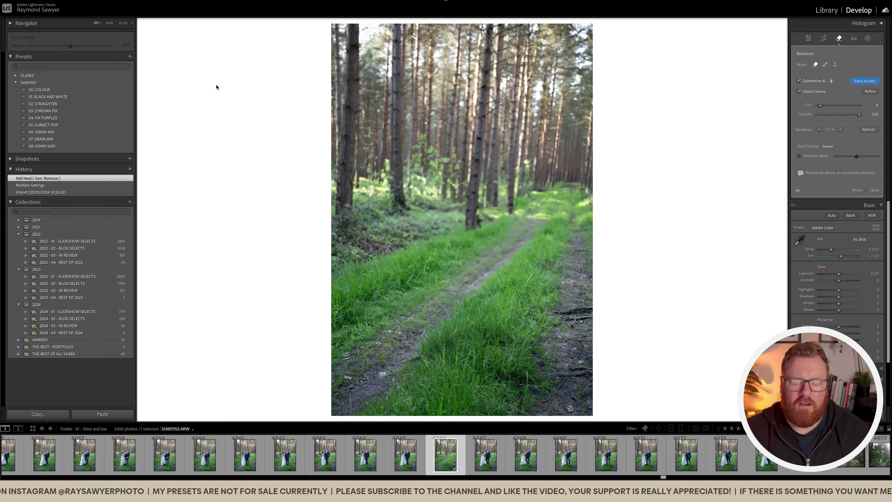
# Step: Leave the Remove tool and return to the Basic adjustments panel
pyautogui.press('q')
pyautogui.press('\\')
pyautogui.press('\\')
pyautogui.press('\\')
pyautogui.press('\\')
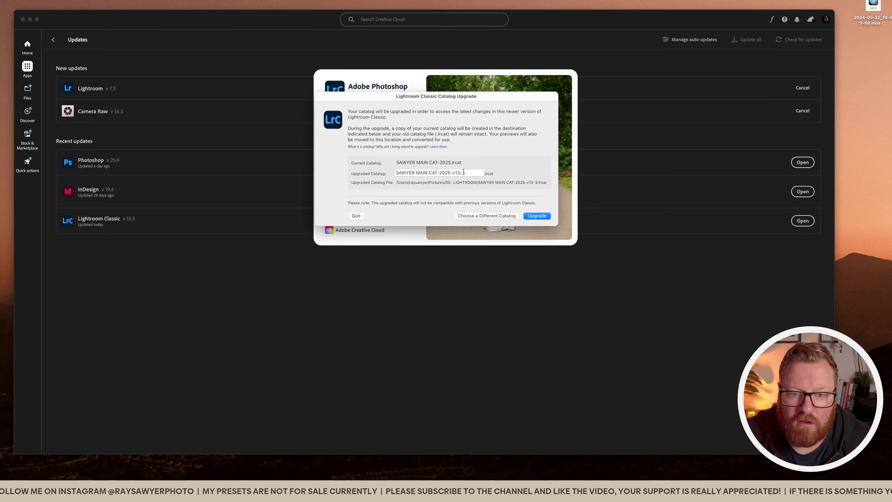
# Step: Upgrade the catalog to 'SAWYER MAIN CAT-2025-v13-3' and let the update run
pyautogui.click(465, 173)
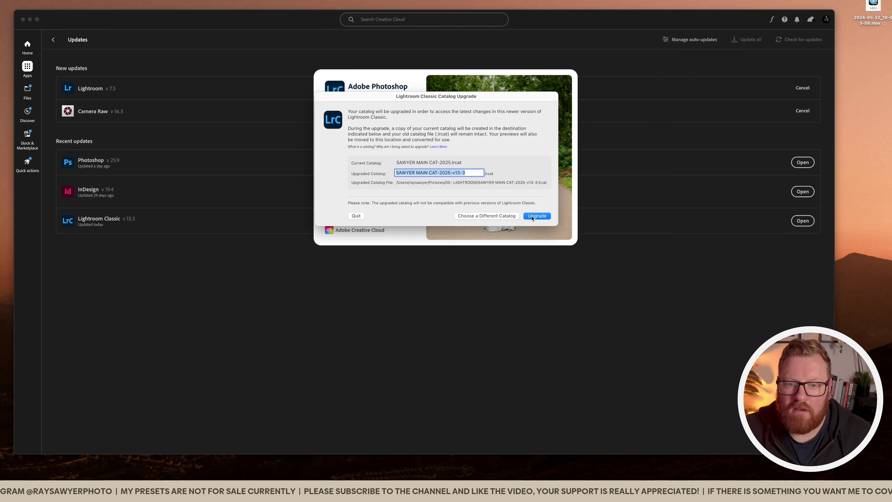
pyautogui.click(540, 217)
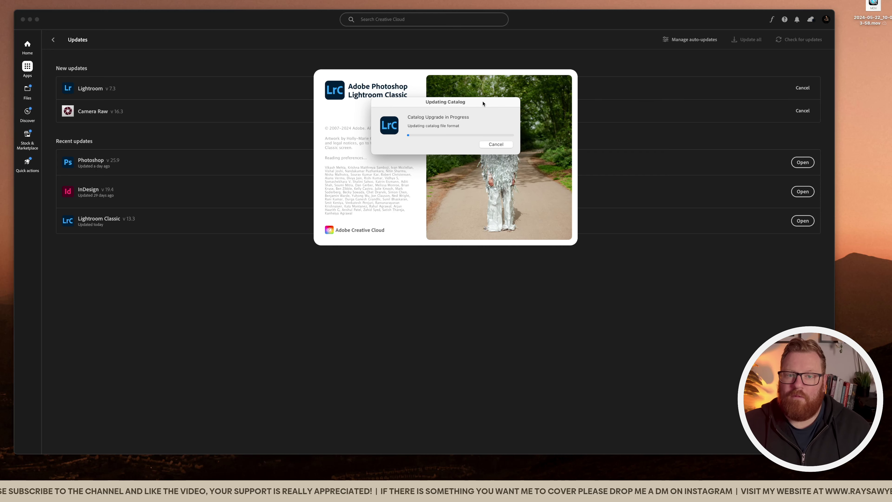
pyautogui.moveTo(483, 106); pyautogui.dragTo(480, 107)
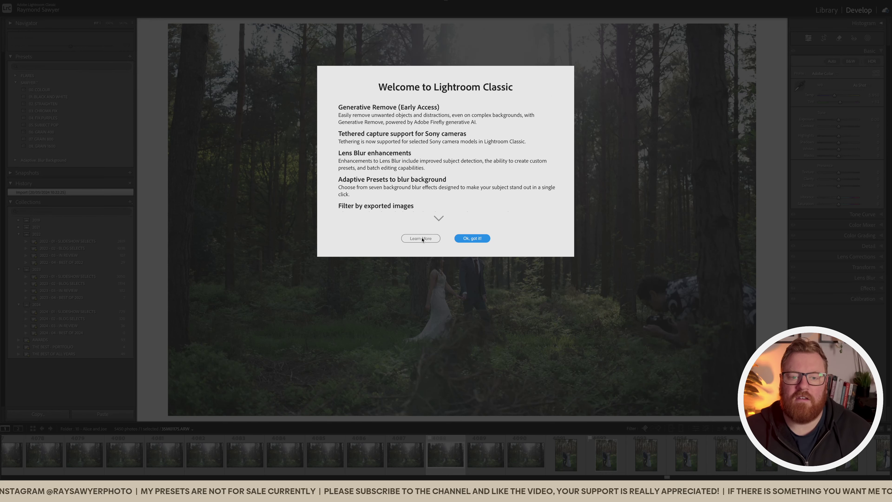
# Step: Open the online 'What's new in Lightroom Classic' page from the Welcome dialog's Learn More
pyautogui.click(422, 239)
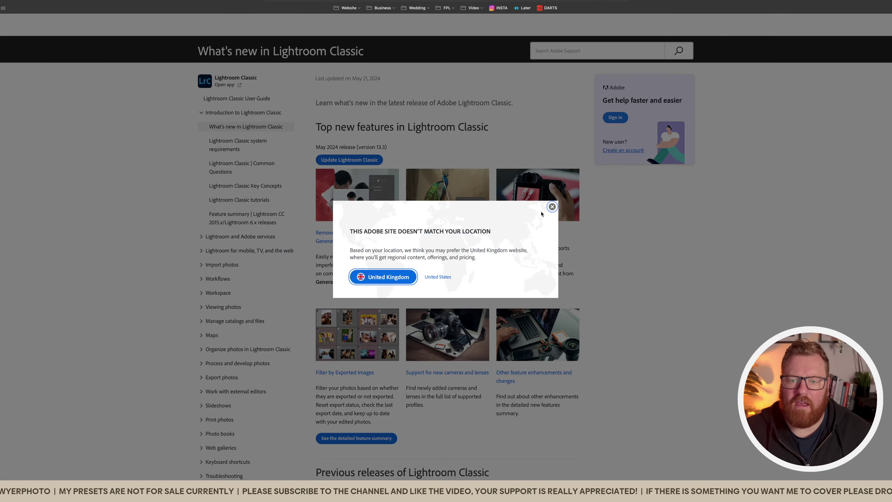
# Step: Dismiss the location prompt and scroll through the version 13.3 new-features page
pyautogui.click(552, 206)
pyautogui.moveTo(538, 465)
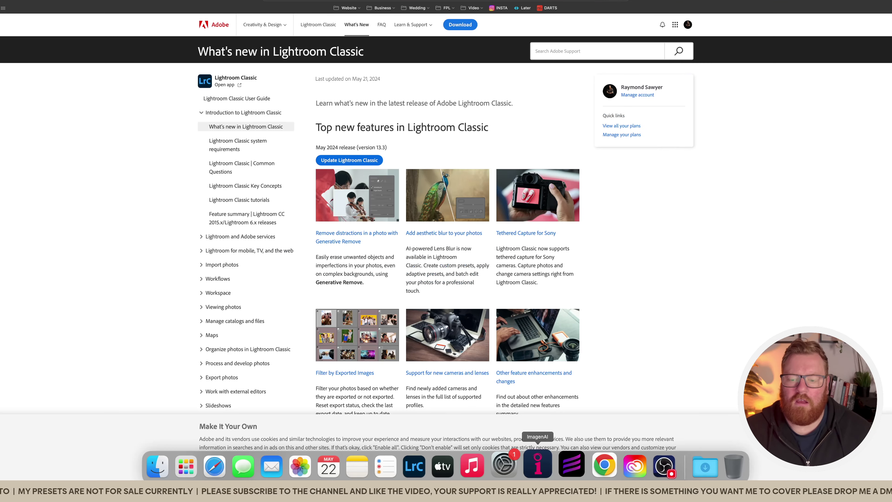
pyautogui.click(656, 465)
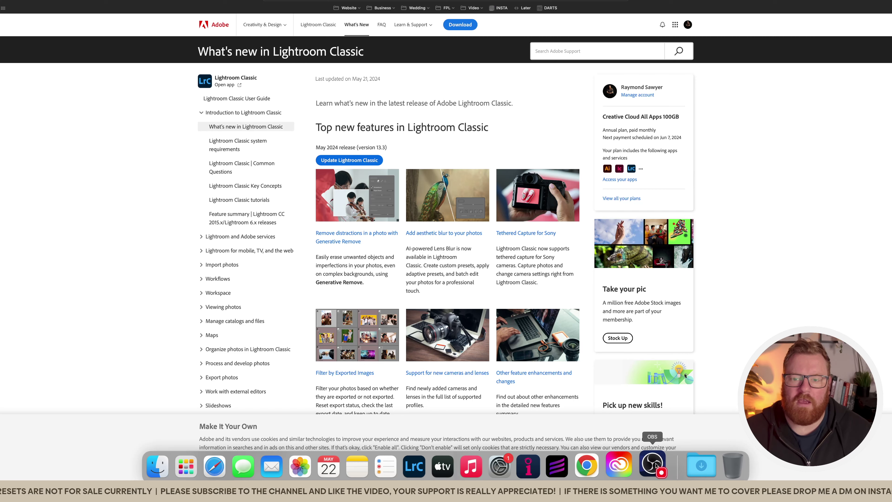
pyautogui.click(655, 325)
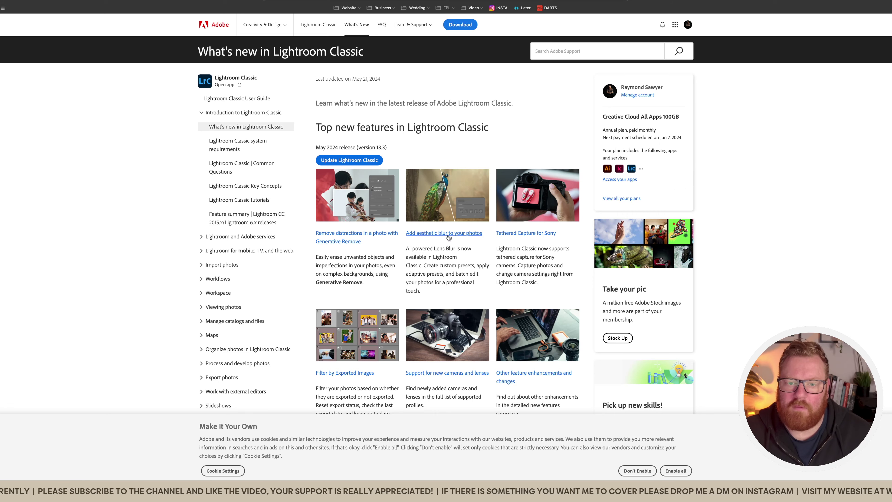
pyautogui.scroll(-5, 540, 233)
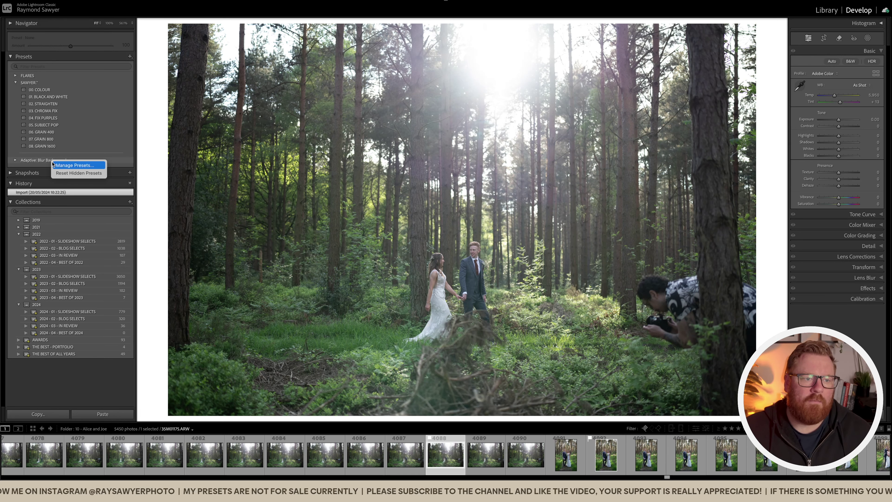
# Step: Hide the Adaptive: Blur Background preset group in Manage Presets and save
pyautogui.click(76, 167)
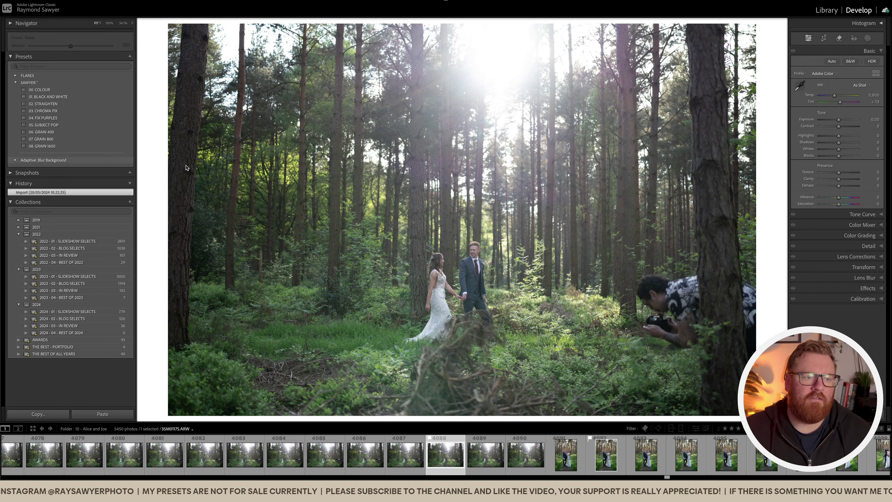
pyautogui.click(383, 137)
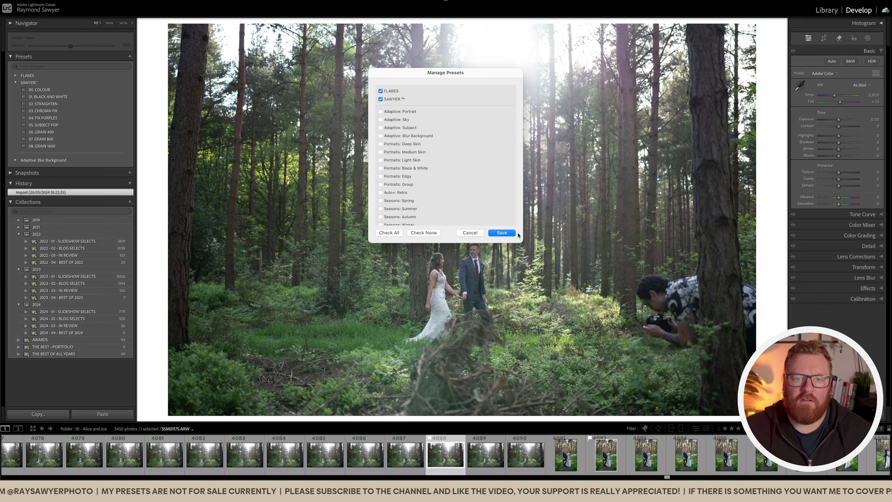
pyautogui.click(509, 234)
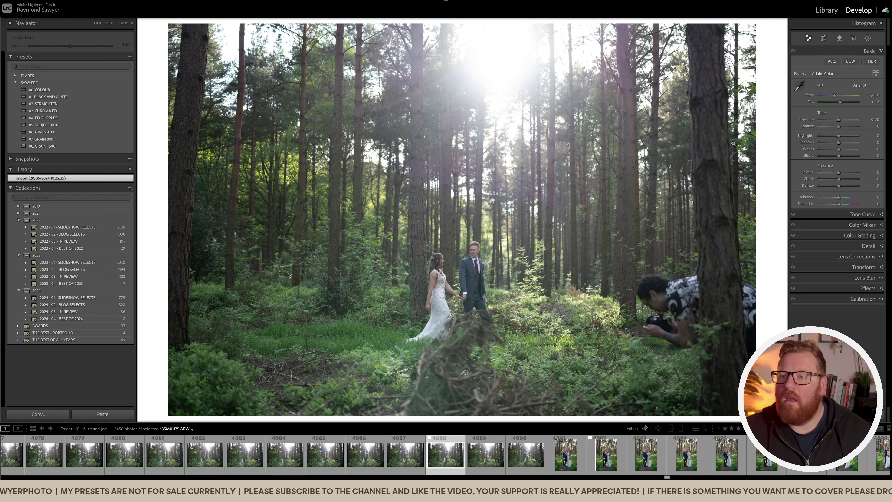
# Step: Open the Remove tool from Masking and dismiss the Generative Remove introduction
pyautogui.click(868, 38)
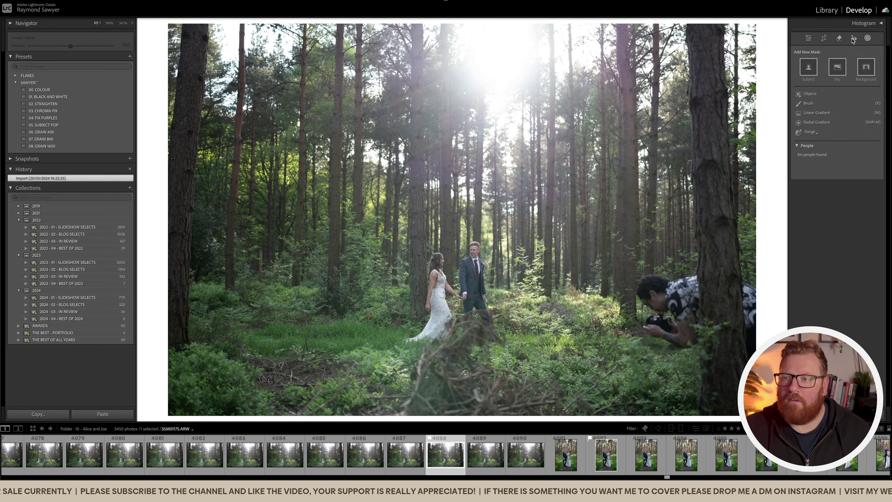
pyautogui.click(839, 39)
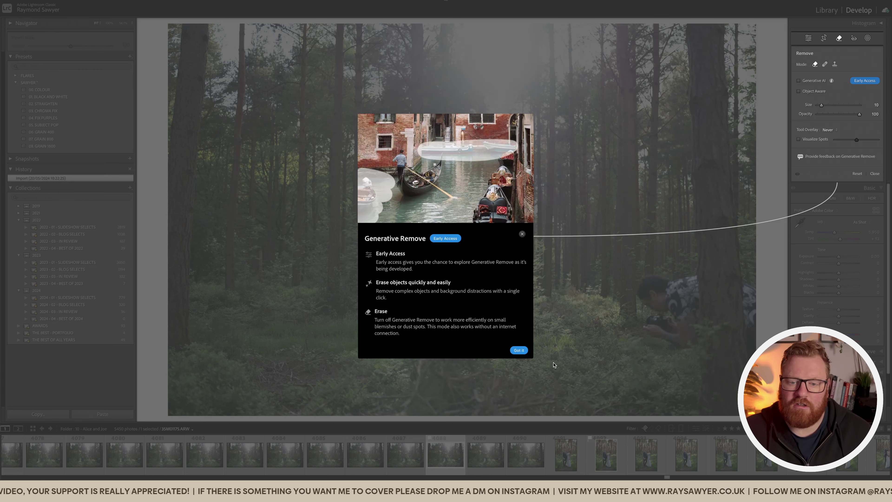
pyautogui.click(518, 349)
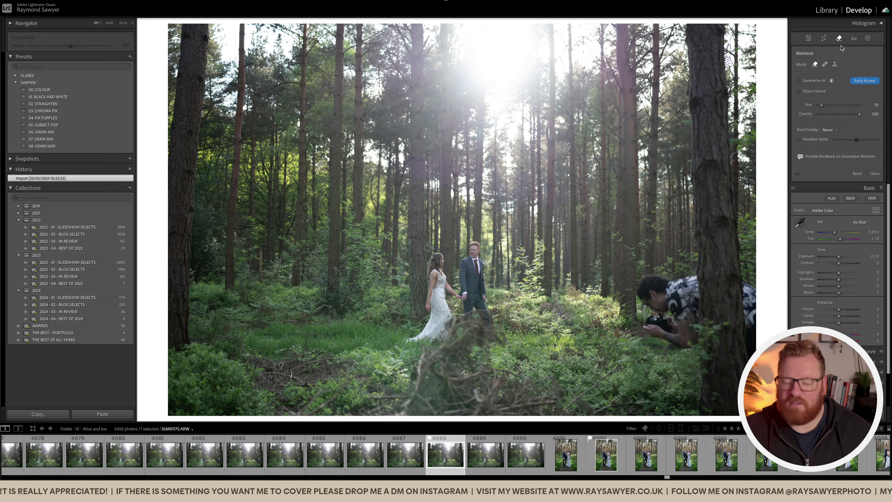
# Step: Paint over the groom with a larger brush, undo it, then enable Generative AI and agree to its terms
pyautogui.click(839, 38)
pyautogui.click(839, 38)
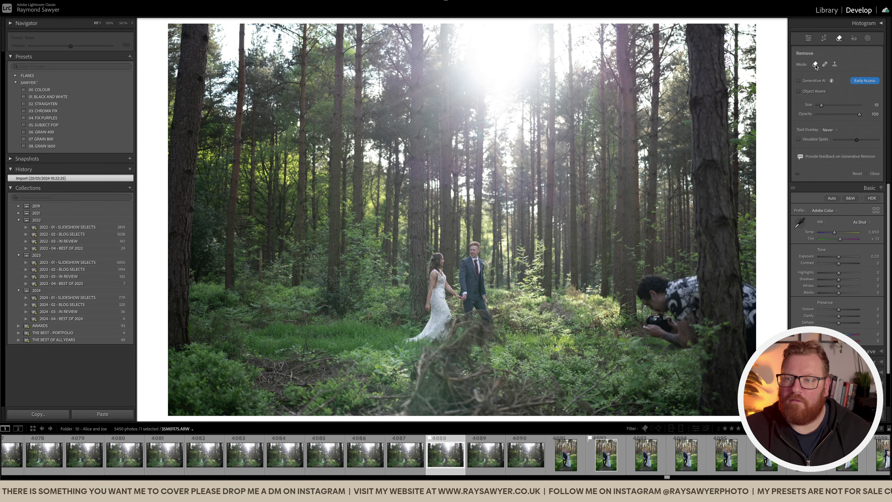
pyautogui.scroll(4, 468, 299)
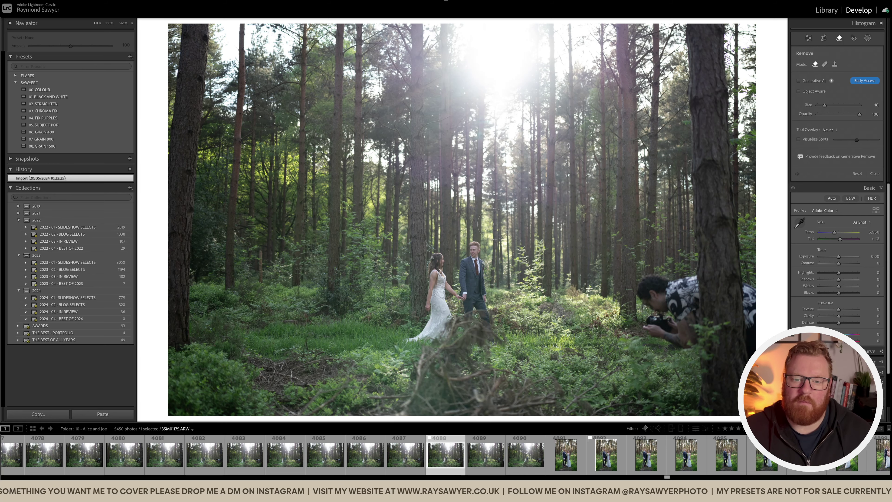
pyautogui.moveTo(481, 240); pyautogui.dragTo(464, 329)
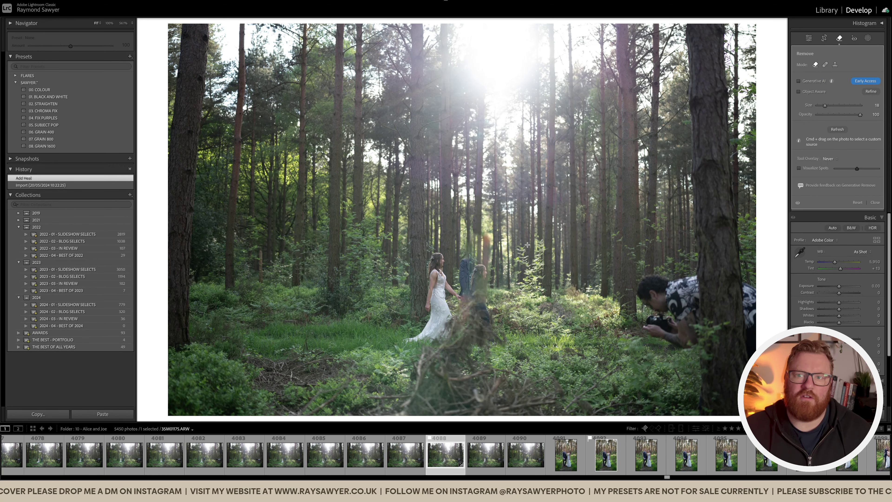
pyautogui.press('super+z')
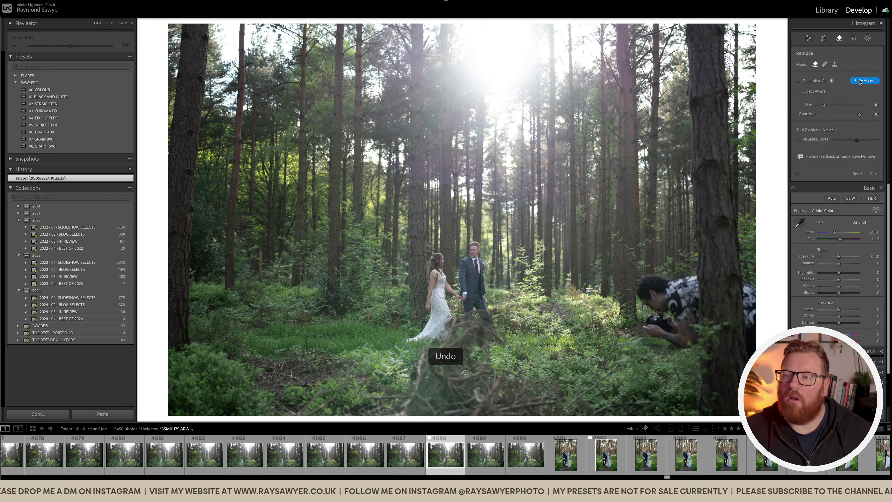
pyautogui.click(799, 81)
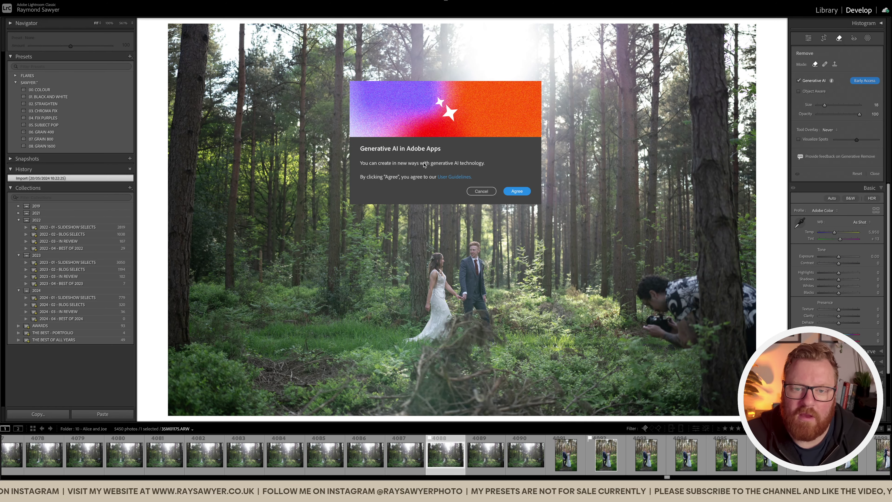
pyautogui.click(519, 192)
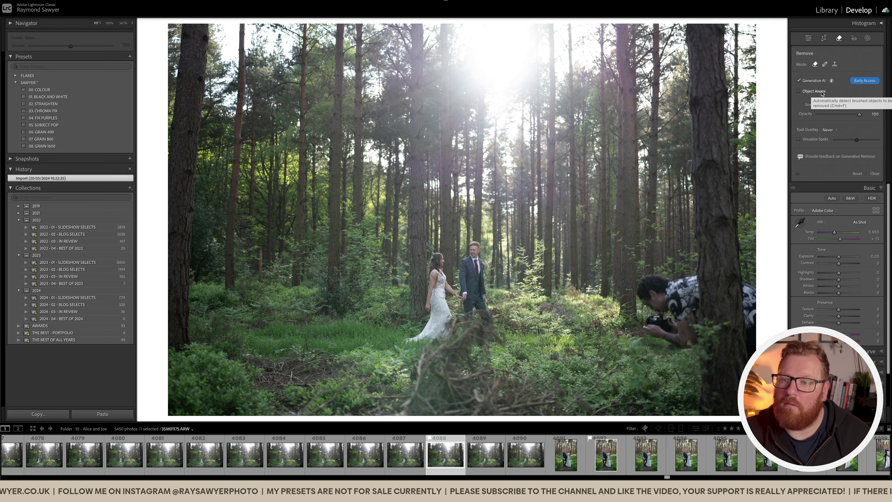
# Step: Enable Object Aware, shrink the brush to 8, and paint over the photographer and tree-side edge
pyautogui.click(799, 92)
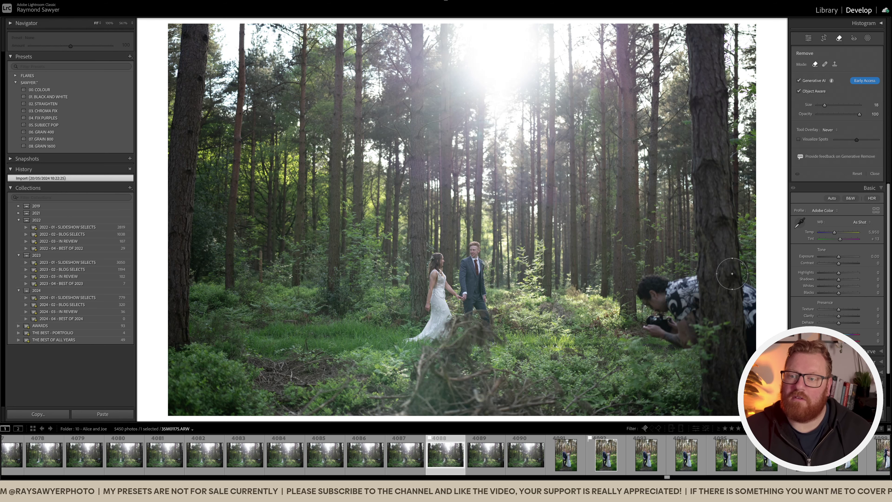
pyautogui.scroll(-5, 666, 287)
pyautogui.scroll(-5, 666, 286)
pyautogui.moveTo(664, 281)
pyautogui.mouseDown()
pyautogui.moveTo(648, 275)
pyautogui.moveTo(637, 293)
pyautogui.moveTo(667, 309)
pyautogui.moveTo(651, 331)
pyautogui.moveTo(683, 338)
pyautogui.moveTo(667, 337)
pyautogui.moveTo(697, 328)
pyautogui.moveTo(695, 279)
pyautogui.moveTo(669, 280)
pyautogui.moveTo(654, 289)
pyautogui.moveTo(687, 294)
pyautogui.moveTo(685, 327)
pyautogui.moveTo(664, 323)
pyautogui.moveTo(680, 303)
pyautogui.moveTo(676, 324)
pyautogui.moveTo(686, 314)
pyautogui.moveTo(697, 278)
pyautogui.moveTo(716, 281)
pyautogui.moveTo(755, 296)
pyautogui.moveTo(750, 336)
pyautogui.moveTo(747, 297)
pyautogui.mouseUp()
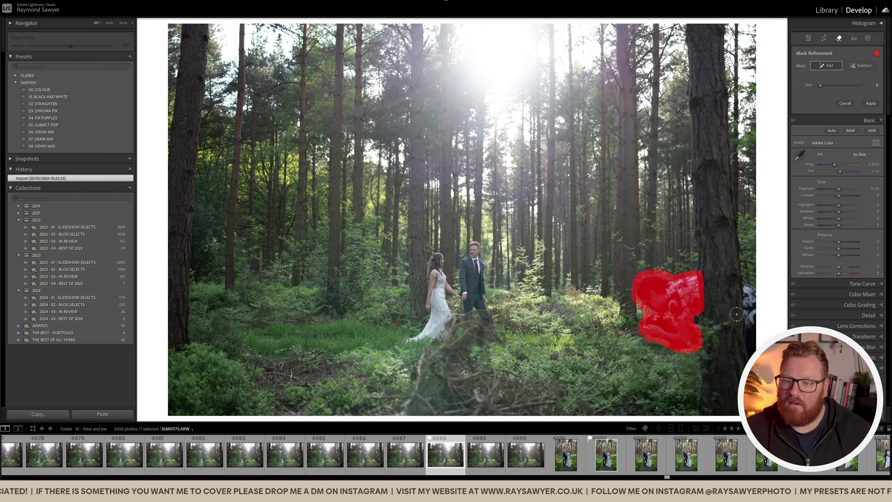
pyautogui.moveTo(744, 282)
pyautogui.mouseDown()
pyautogui.moveTo(745, 325)
pyautogui.moveTo(754, 303)
pyautogui.moveTo(744, 285)
pyautogui.mouseUp()
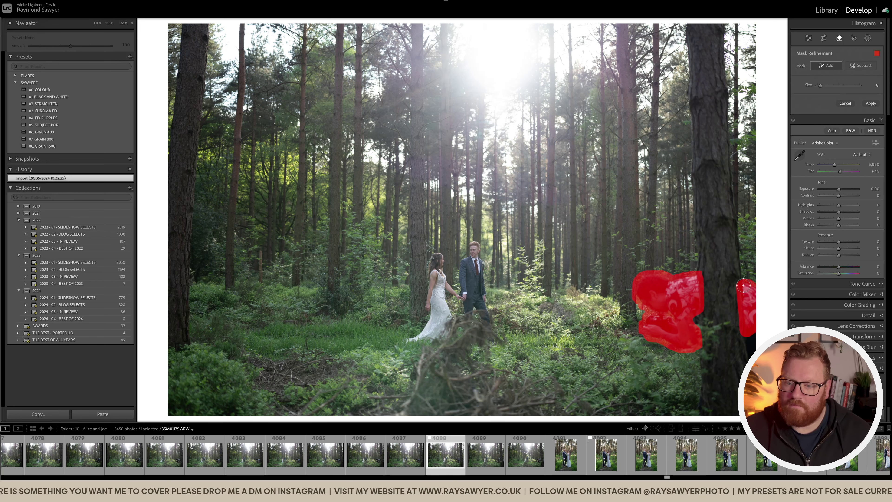
# Step: Apply Generative Remove to the marked photographer, producing three variations
pyautogui.click(871, 104)
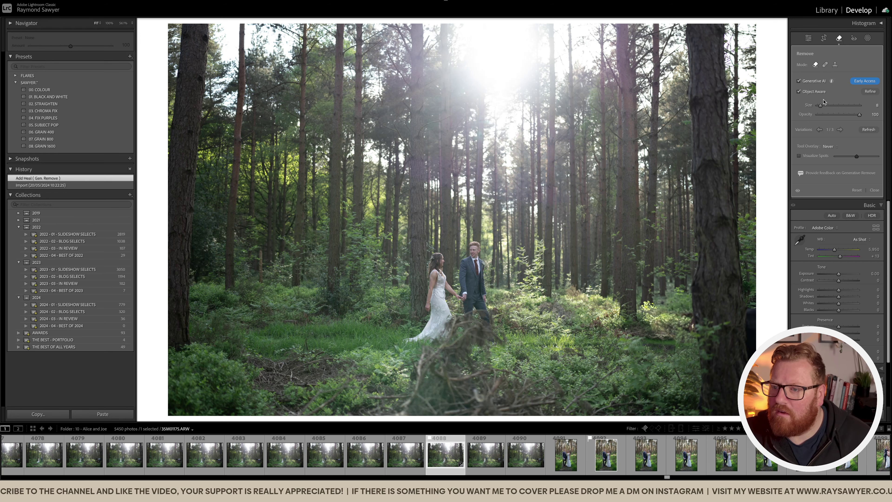
# Step: Cycle through the three generated fills and settle on variation 2/3
pyautogui.click(841, 130)
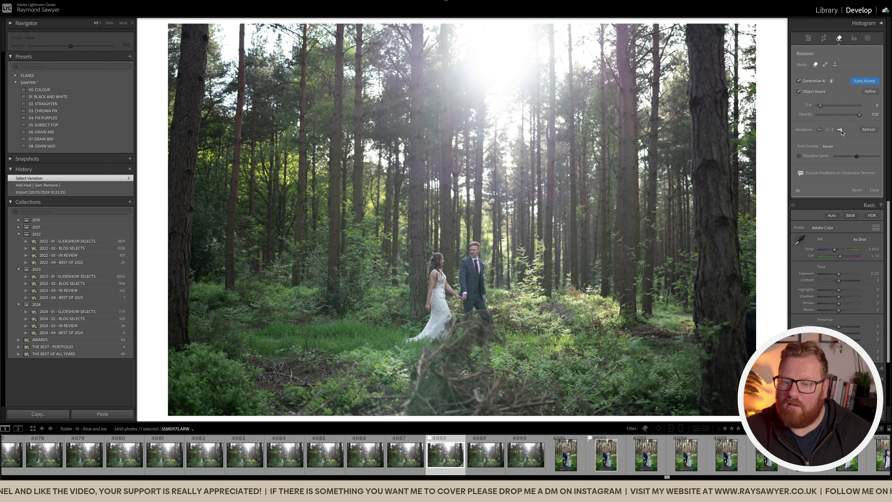
pyautogui.click(820, 129)
pyautogui.click(820, 130)
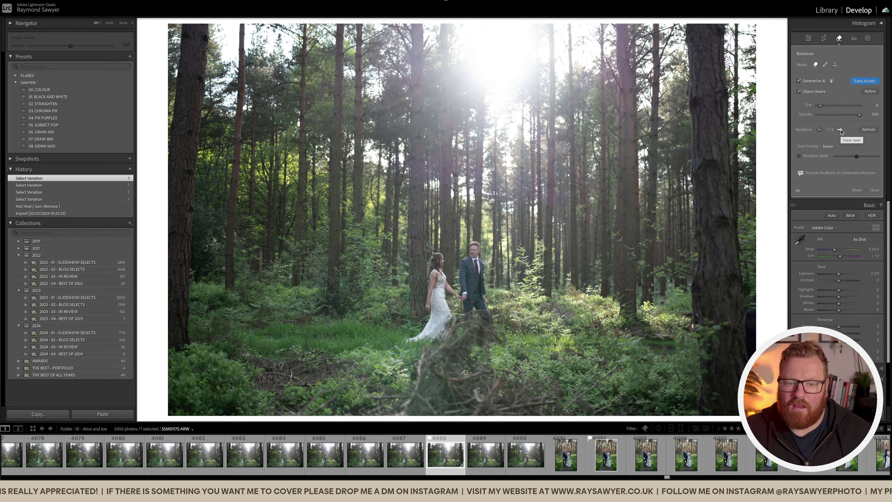
pyautogui.click(840, 130)
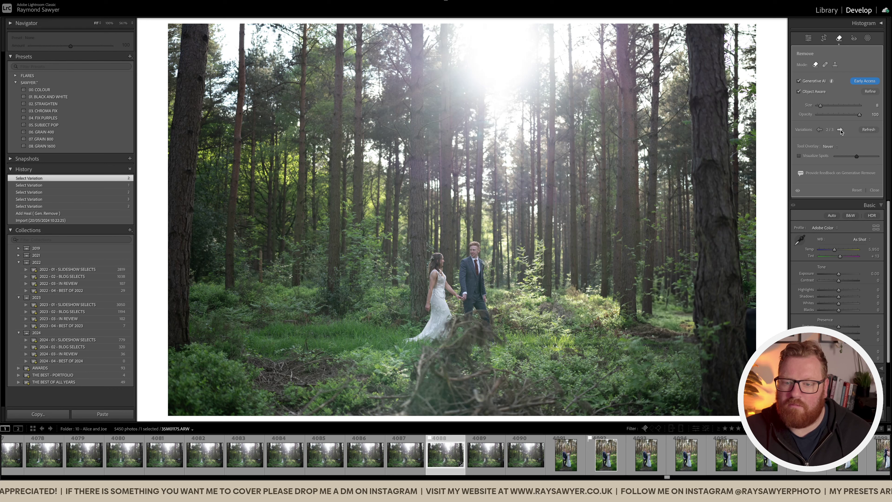
pyautogui.click(819, 130)
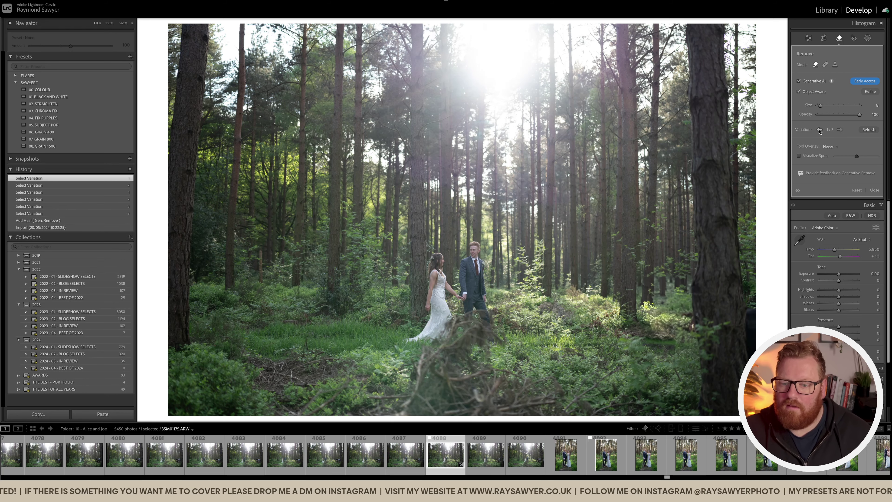
pyautogui.click(840, 129)
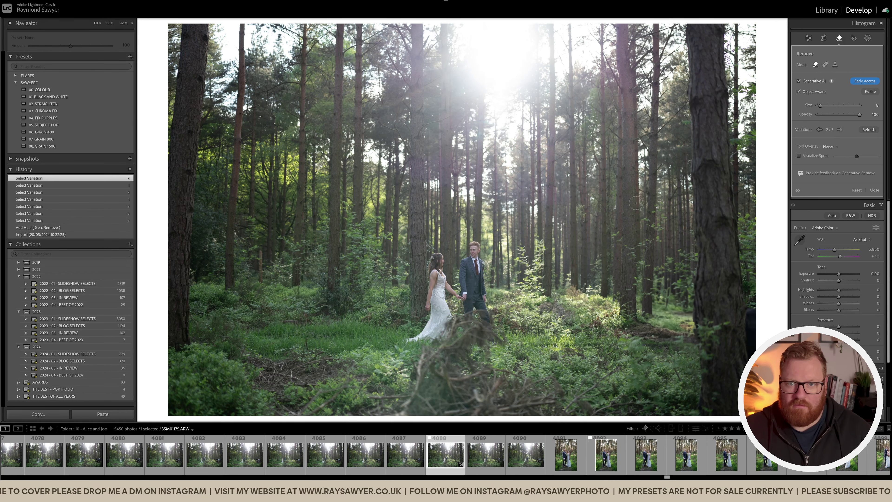
# Step: Compare the photo before and after the removal, then crop the bottom edge upward
pyautogui.press('q')
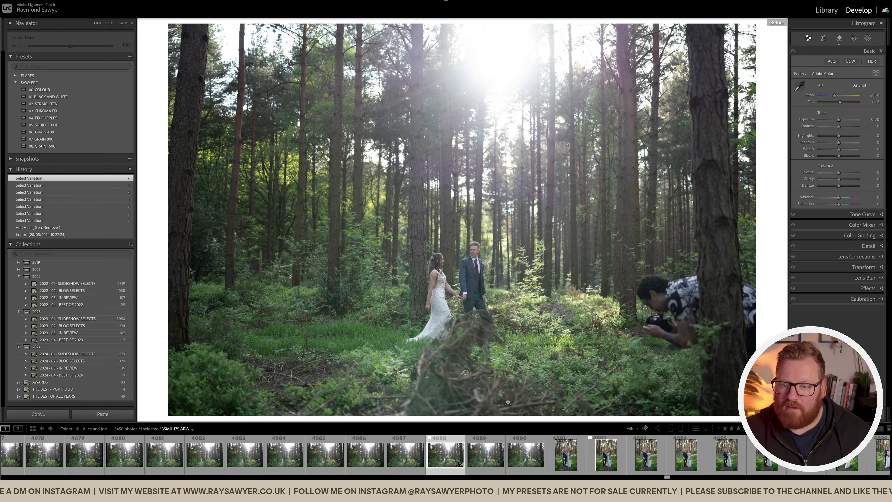
pyautogui.press('\\')
pyautogui.press('\\')
pyautogui.press('\\')
pyautogui.press('\\')
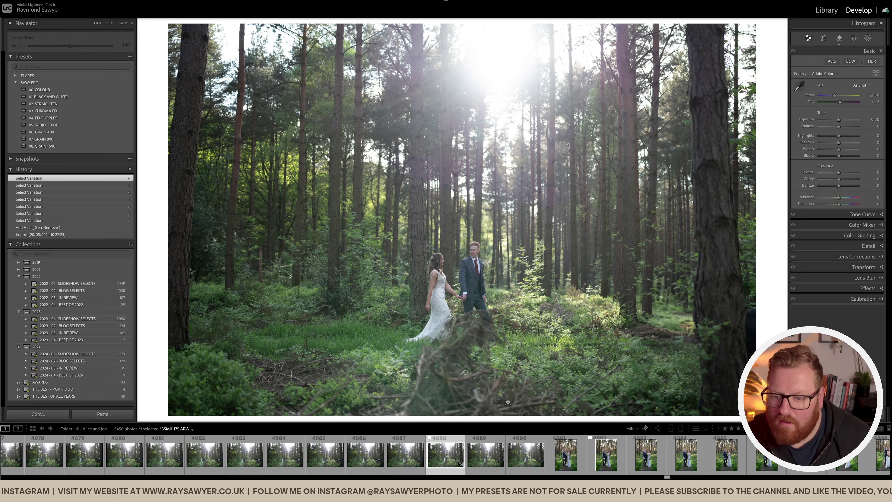
pyautogui.press('\\')
pyautogui.press('\\')
pyautogui.press('\\')
pyautogui.press('\\')
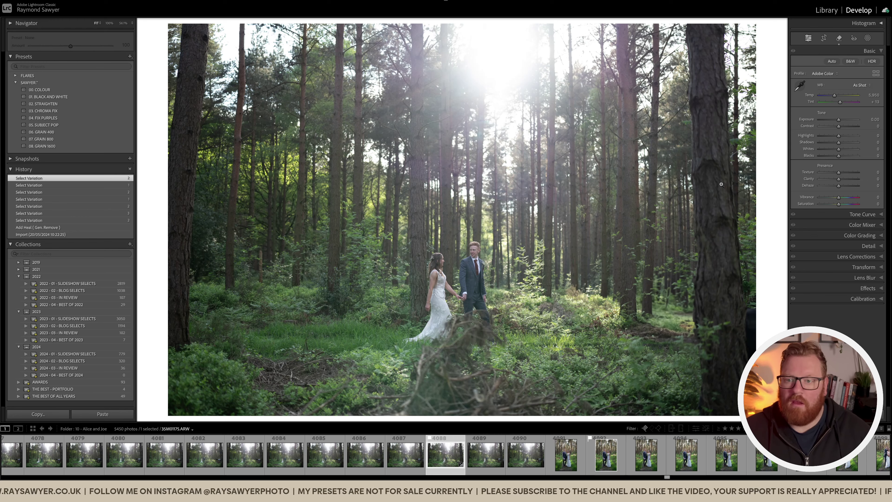
pyautogui.press('r')
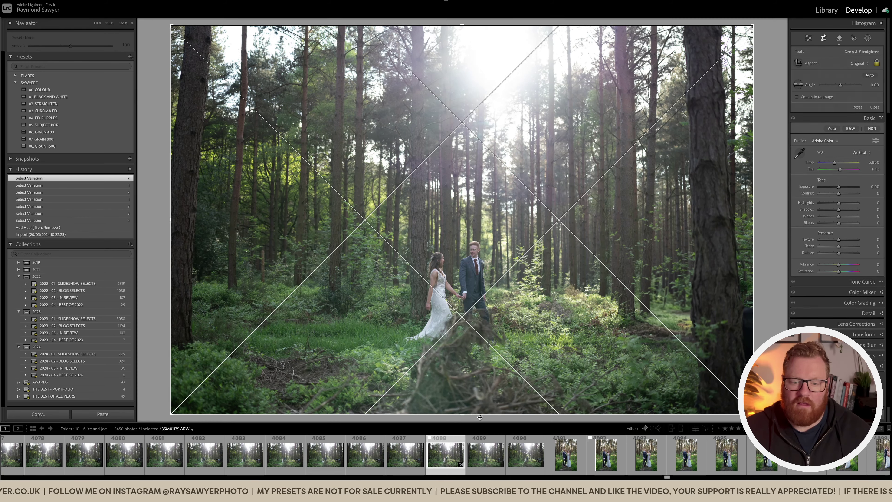
pyautogui.moveTo(463, 421); pyautogui.dragTo(470, 364)
# Step: Commit the forest crop, compare it with the original, and open photo 4066 of the couple on the path
pyautogui.press('r')
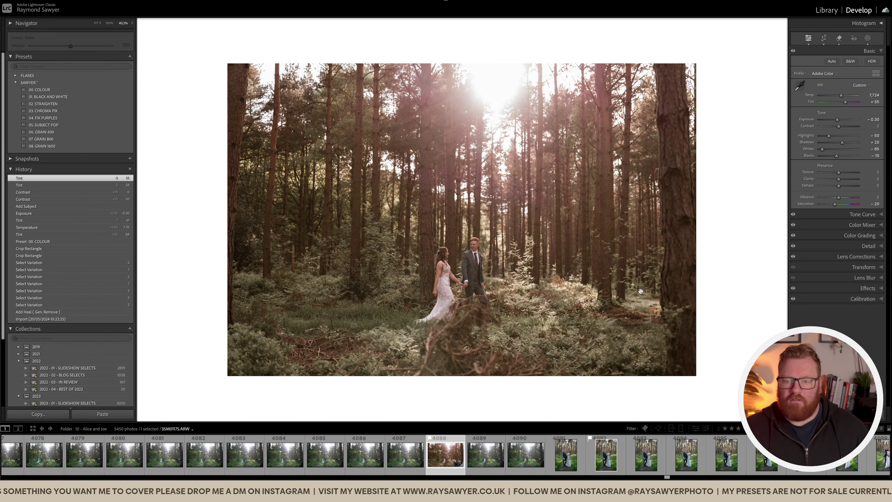
pyautogui.press('\\')
pyautogui.press('\\')
pyautogui.press('\\')
pyautogui.press('\\')
pyautogui.press('\\')
pyautogui.press('\\')
pyautogui.press('\\')
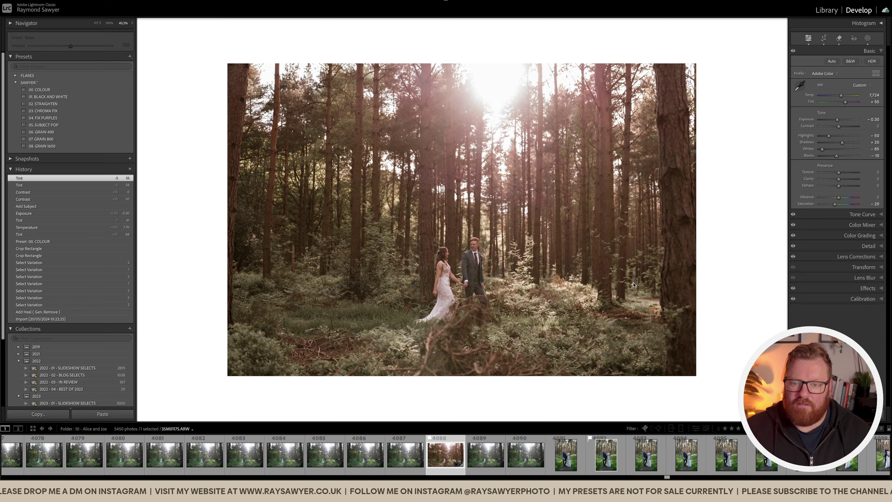
pyautogui.press('g')
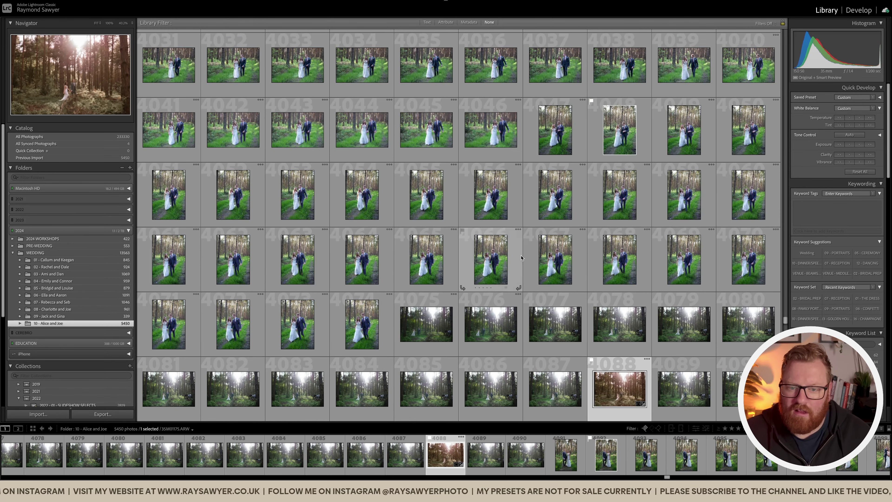
pyautogui.doubleClick(496, 263)
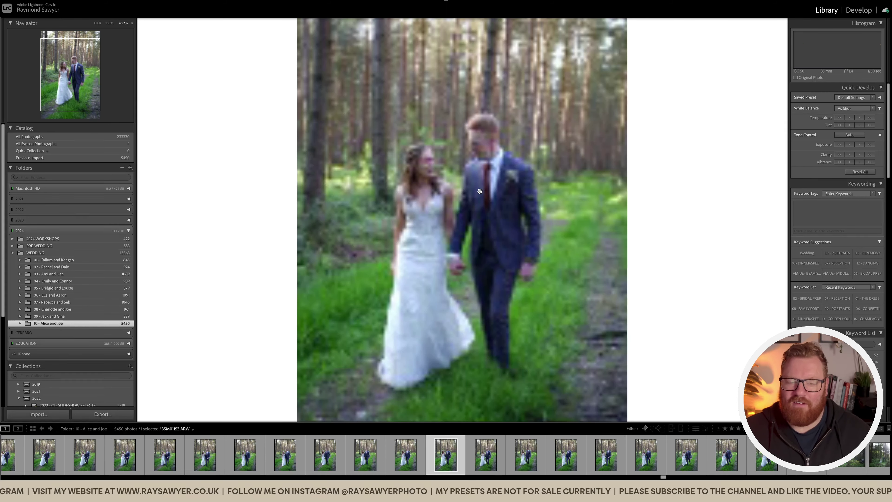
# Step: Paste the develop settings onto the path photo and brush a Generative Remove outline around both people at size 18
pyautogui.press('d')
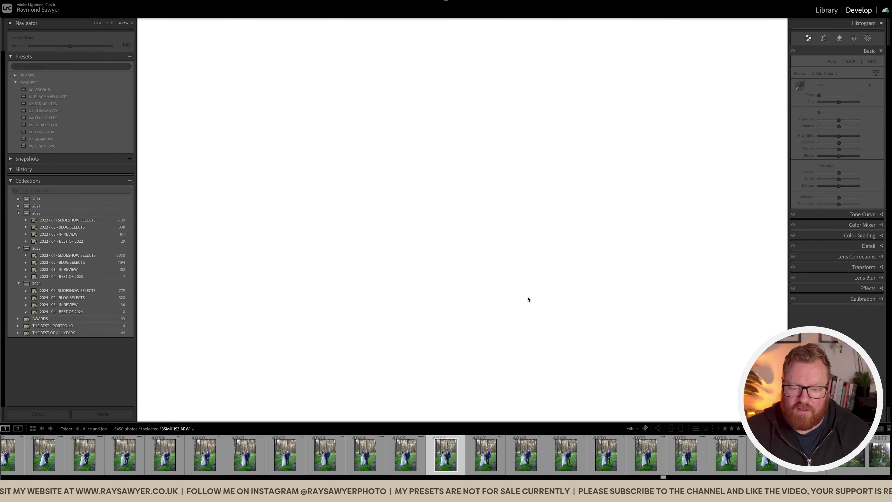
pyautogui.press('super+shift+v')
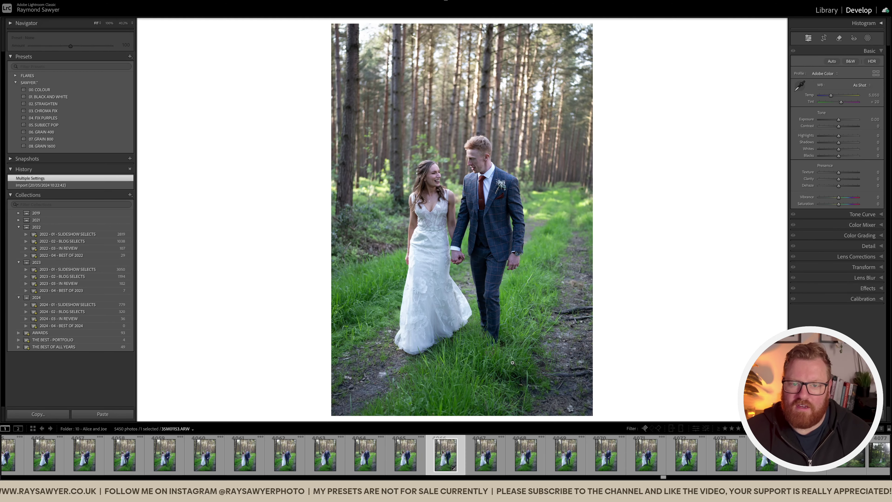
pyautogui.press('q')
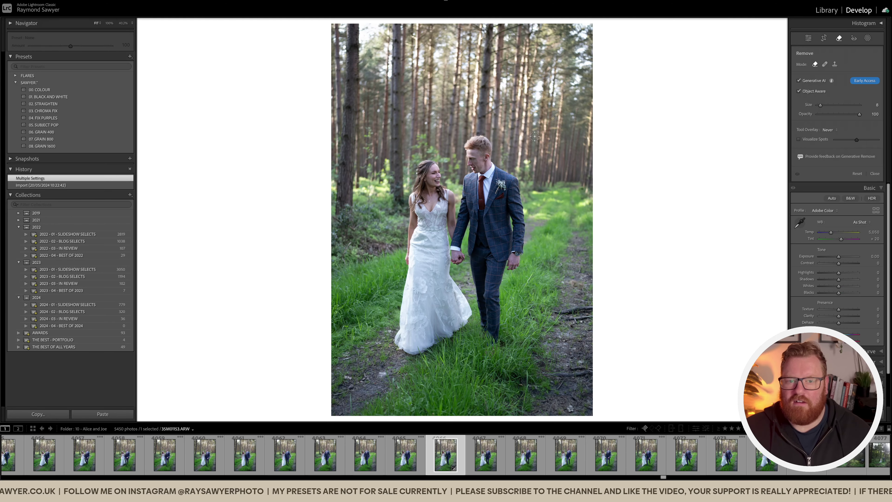
pyautogui.press(']')
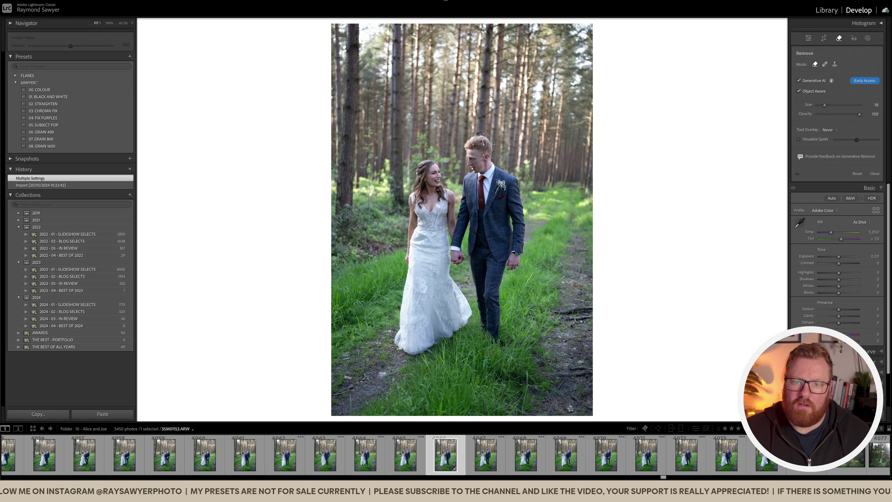
pyautogui.moveTo(480, 143)
pyautogui.mouseDown()
pyautogui.moveTo(455, 230)
pyautogui.moveTo(431, 160)
pyautogui.moveTo(411, 187)
pyautogui.moveTo(395, 337)
pyautogui.moveTo(411, 287)
pyautogui.mouseUp()
pyautogui.moveTo(405, 333)
pyautogui.mouseDown()
pyautogui.moveTo(411, 356)
pyautogui.moveTo(456, 336)
pyautogui.moveTo(473, 306)
pyautogui.moveTo(441, 255)
pyautogui.moveTo(434, 206)
pyautogui.moveTo(430, 327)
pyautogui.moveTo(445, 298)
pyautogui.mouseUp()
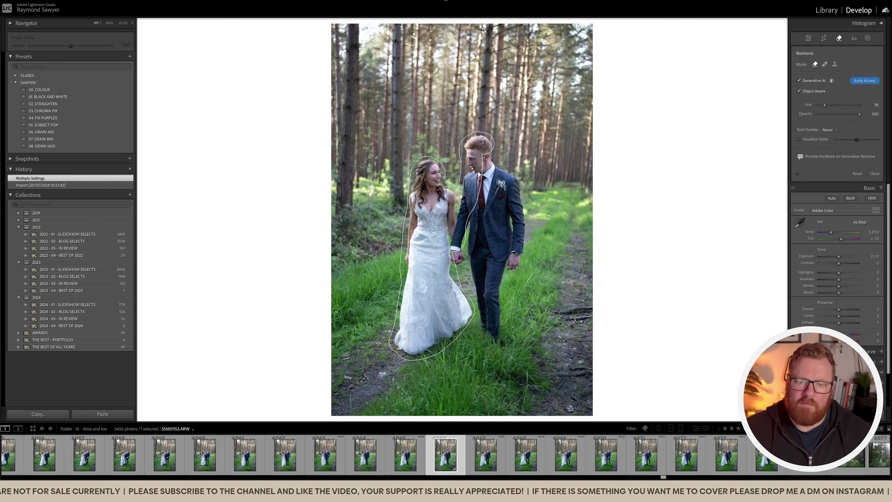
pyautogui.moveTo(441, 251)
pyautogui.mouseDown()
pyautogui.moveTo(467, 250)
pyautogui.moveTo(455, 258)
pyautogui.moveTo(463, 228)
pyautogui.moveTo(471, 236)
pyautogui.moveTo(494, 337)
pyautogui.moveTo(504, 242)
pyautogui.moveTo(510, 267)
pyautogui.moveTo(516, 247)
pyautogui.moveTo(512, 197)
pyautogui.moveTo(487, 158)
pyautogui.moveTo(489, 287)
pyautogui.moveTo(501, 183)
pyautogui.moveTo(487, 177)
pyautogui.moveTo(474, 144)
pyautogui.mouseUp()
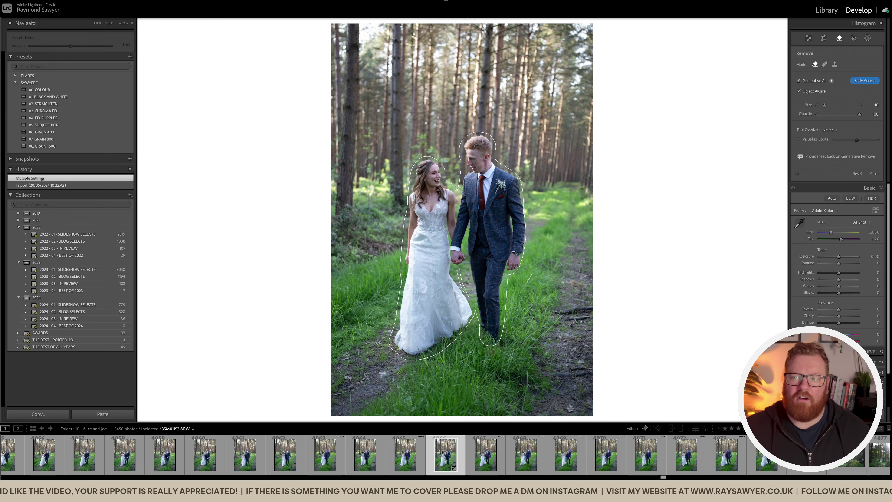
pyautogui.moveTo(474, 145); pyautogui.dragTo(474, 144)
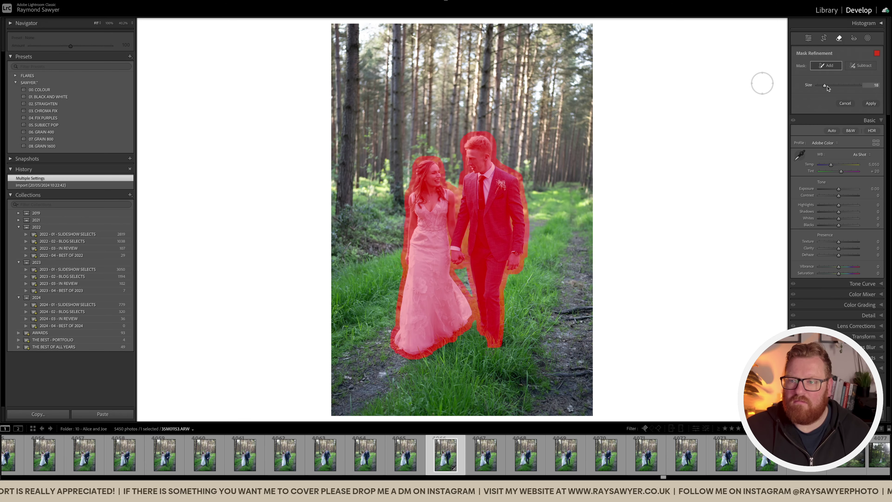
# Step: Lower the Mask Refinement brush size to 8 and apply Generative Remove to the couple
pyautogui.moveTo(825, 86); pyautogui.dragTo(838, 88)
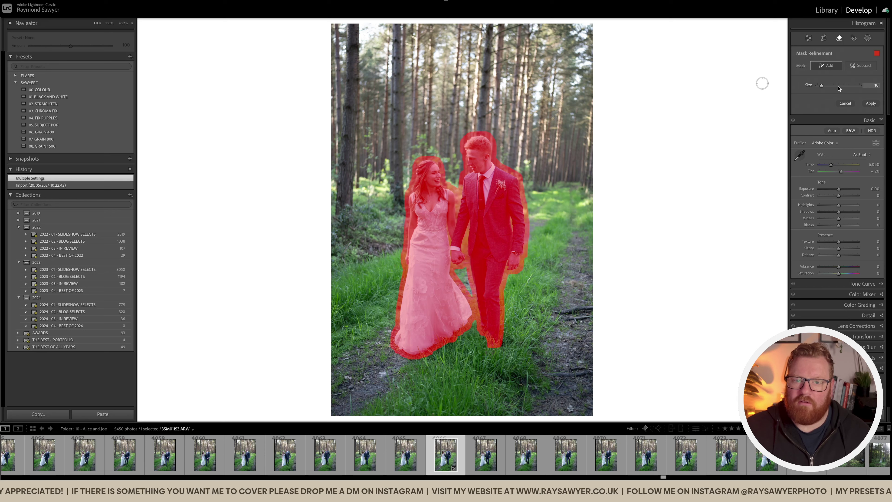
pyautogui.click(820, 87)
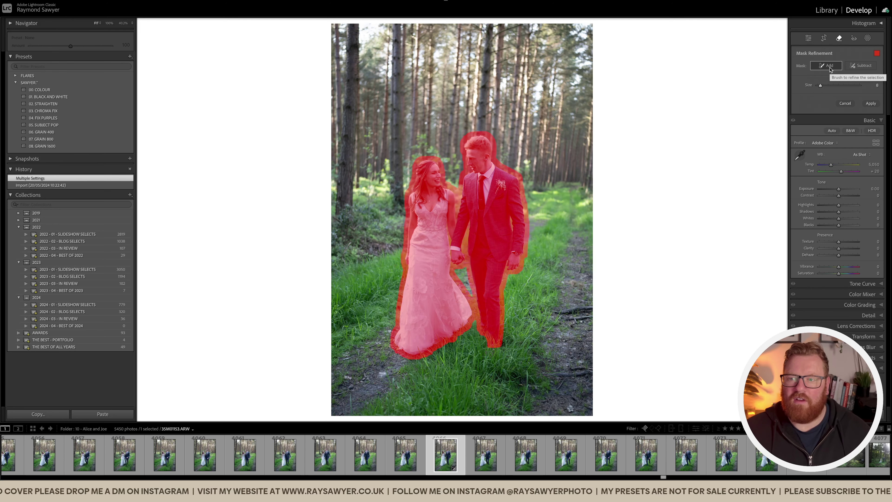
pyautogui.click(871, 103)
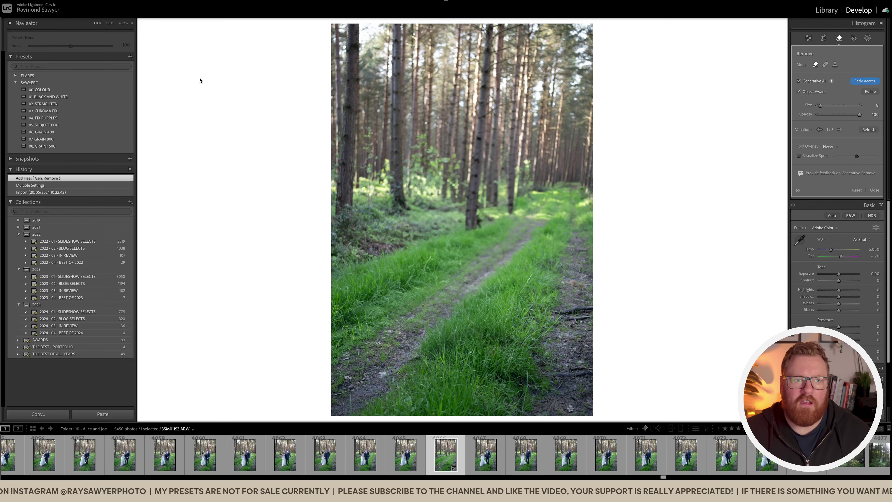
# Step: Leave the Remove tool and toggle Before/After on the path photo zoomed to 40.2%
pyautogui.press('q')
pyautogui.press('\\')
pyautogui.press('\\')
pyautogui.press('\\')
pyautogui.press('\\')
pyautogui.press('\\')
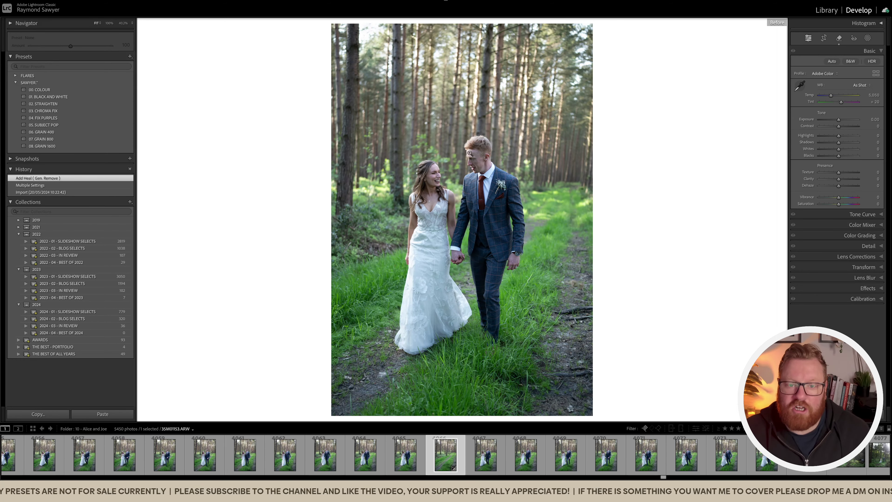
pyautogui.click(457, 180)
pyautogui.moveTo(457, 180); pyautogui.dragTo(447, 145)
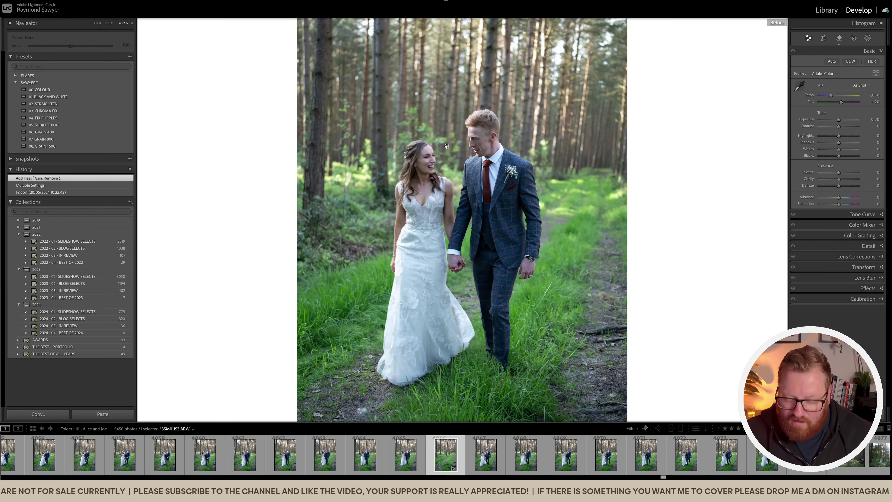
pyautogui.press('\\')
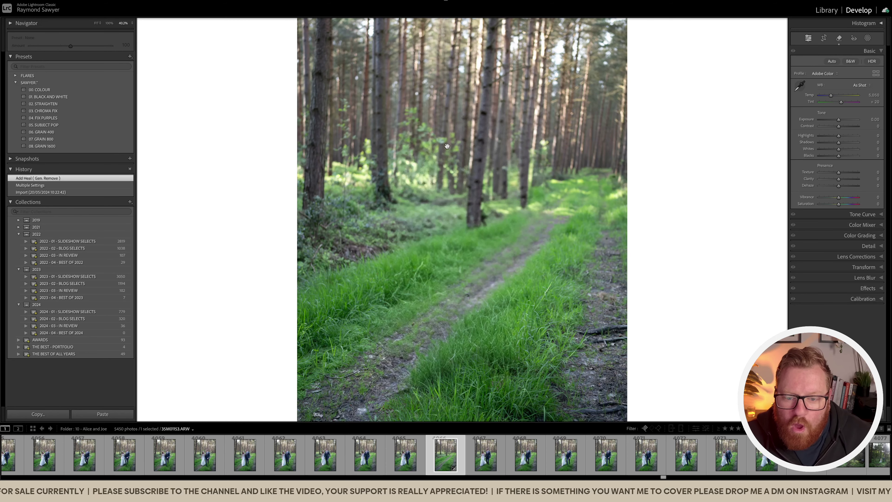
pyautogui.press('\\')
pyautogui.press('\\')
pyautogui.press('\\')
pyautogui.press('\\')
pyautogui.press('\\')
pyautogui.press('\\')
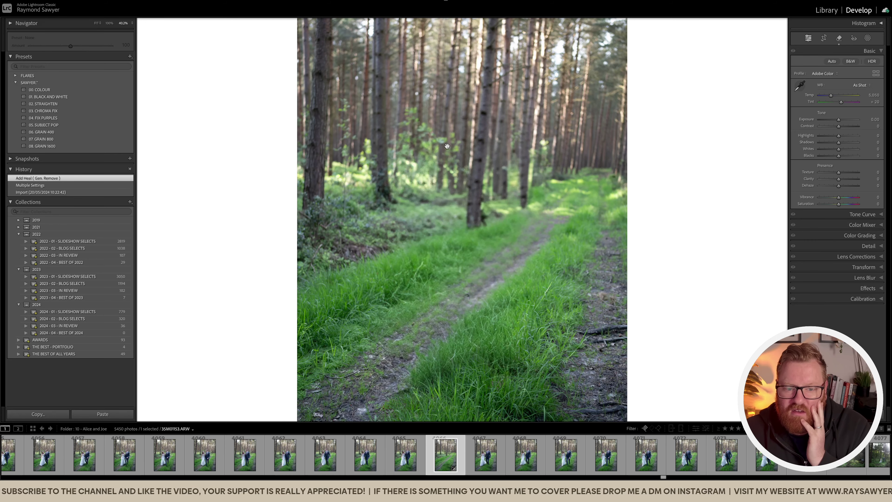
pyautogui.press('\\')
pyautogui.press('\\')
pyautogui.press('\\')
pyautogui.press('\\')
pyautogui.press('\\')
pyautogui.press('\\')
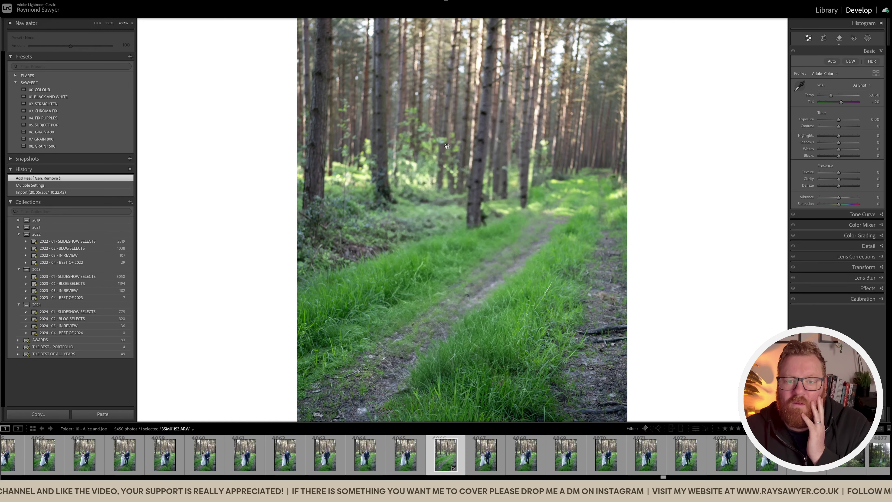
# Step: Fit the photo in view, keep comparing original and edit, then view it in the Library
pyautogui.press('\\')
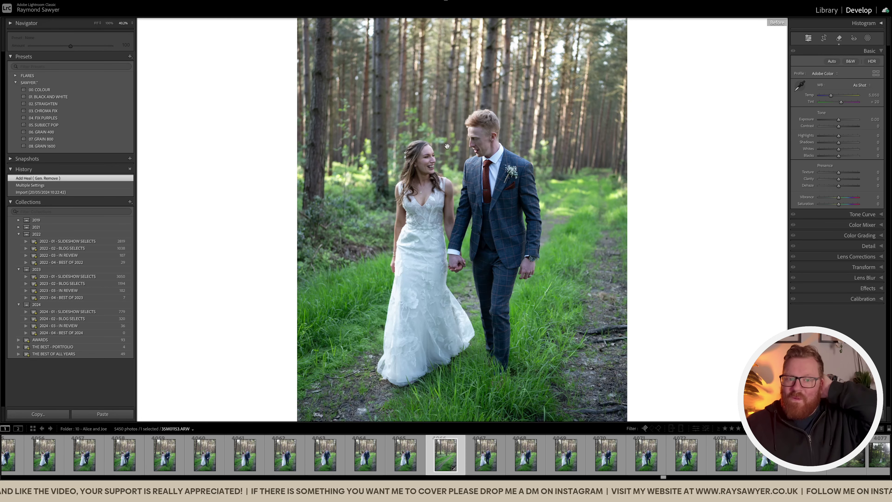
pyautogui.click(446, 146)
pyautogui.press('\\')
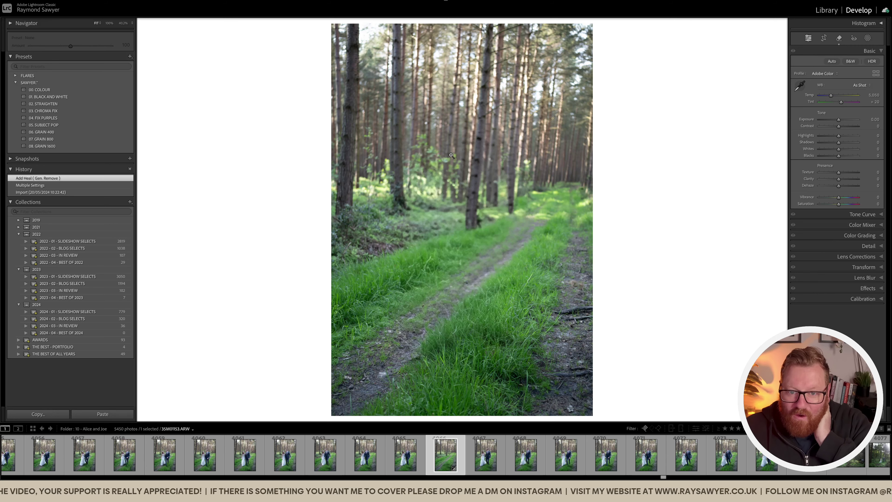
pyautogui.press('\\')
pyautogui.press('\\')
pyautogui.press('\\')
pyautogui.press('\\')
pyautogui.press('\\')
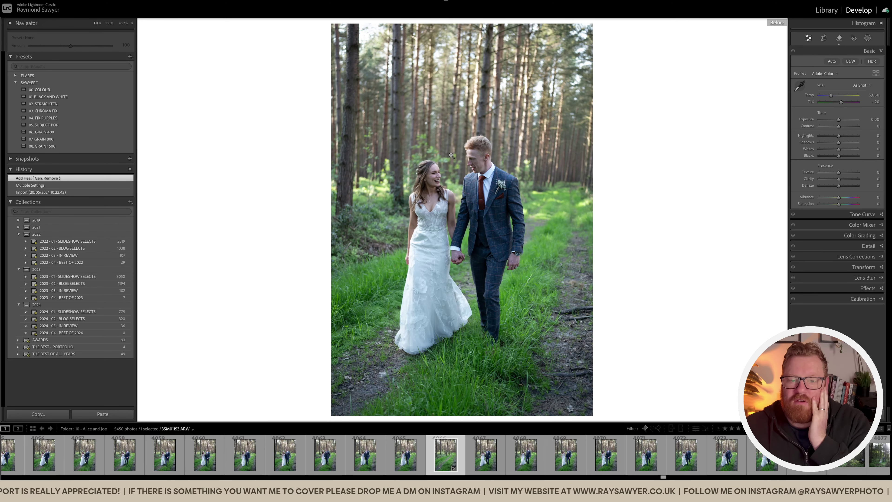
pyautogui.press('\\')
pyautogui.press('\\')
pyautogui.press('\\')
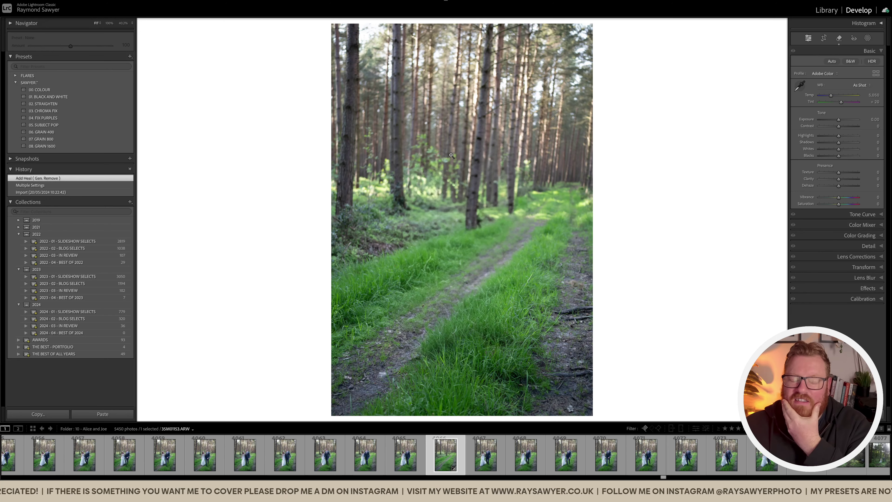
pyautogui.press('\\')
pyautogui.press('\\')
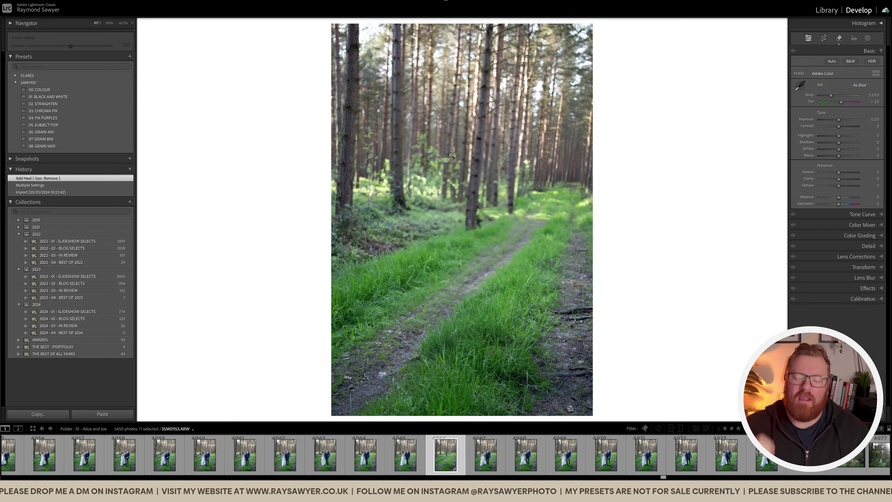
pyautogui.press('\\')
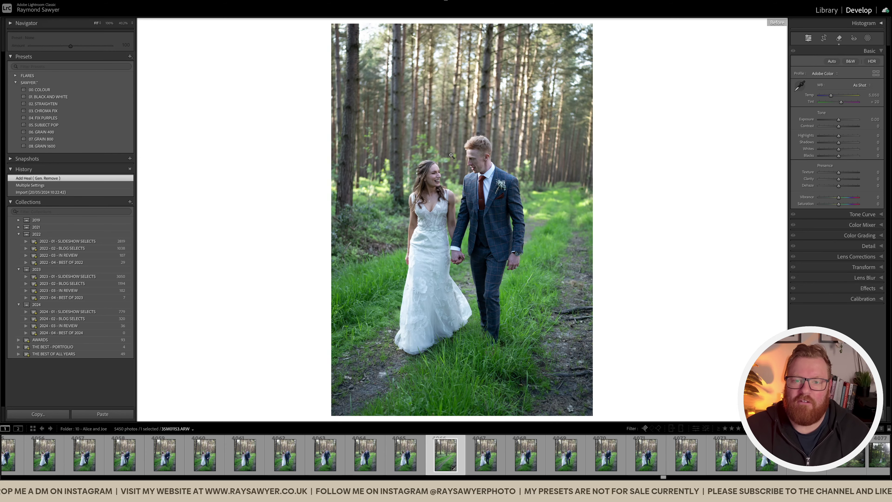
pyautogui.press('\\')
pyautogui.press('\\')
pyautogui.press('\\')
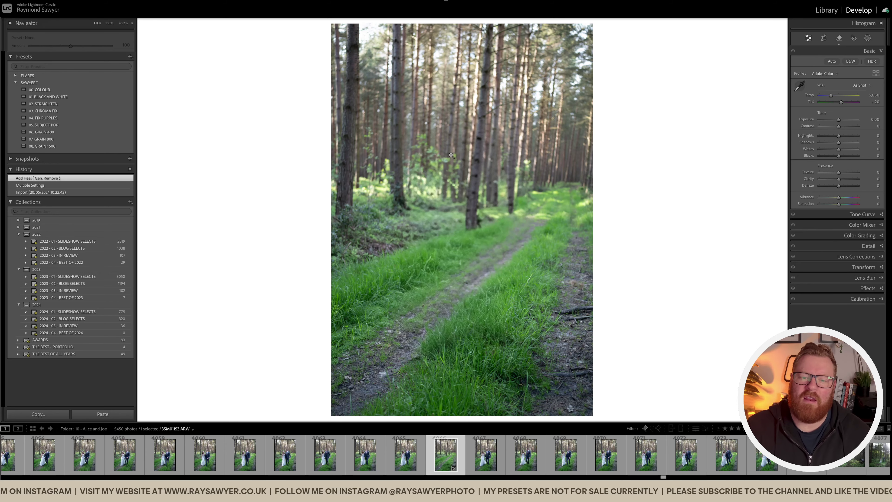
pyautogui.press('\\')
pyautogui.press('\\')
pyautogui.press('\\')
pyautogui.press('\\')
pyautogui.press('\\')
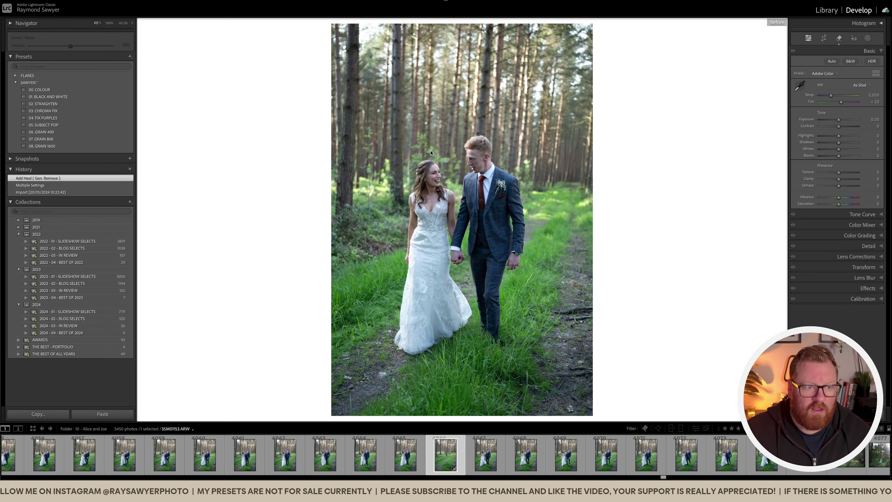
pyautogui.press('e')
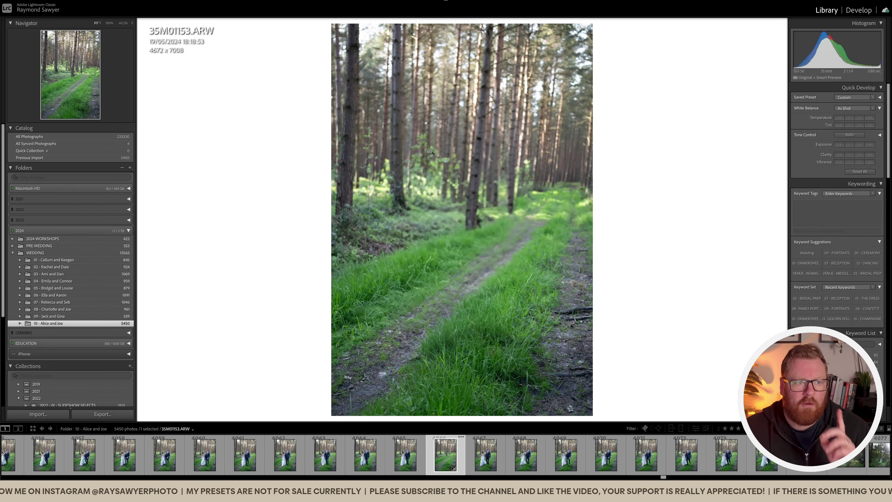
# Step: Filter the folders for Carrie, open 05 - Carrie and Dean, and turn off the Flagged filter
pyautogui.click(94, 177)
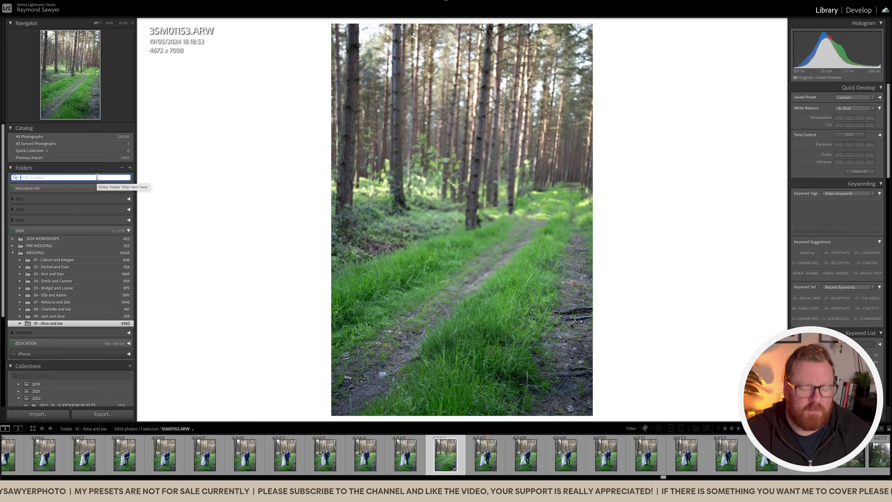
pyautogui.write('carri')
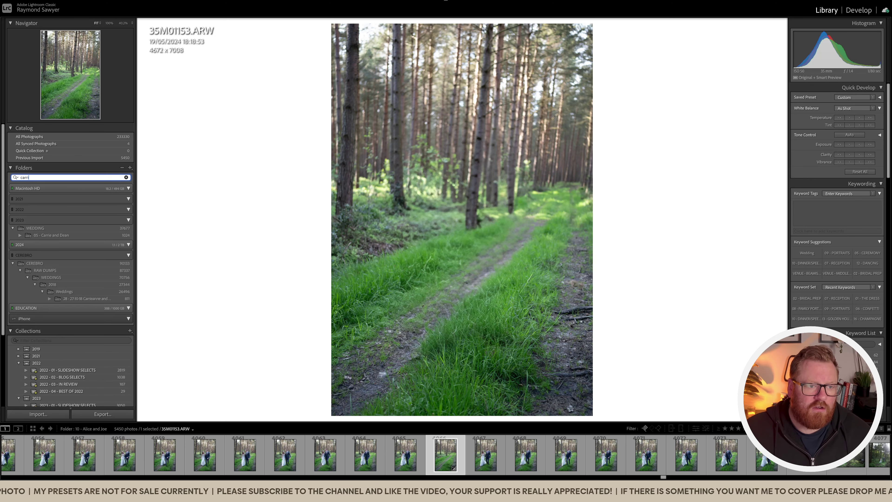
pyautogui.press('Return')
pyautogui.click(101, 235)
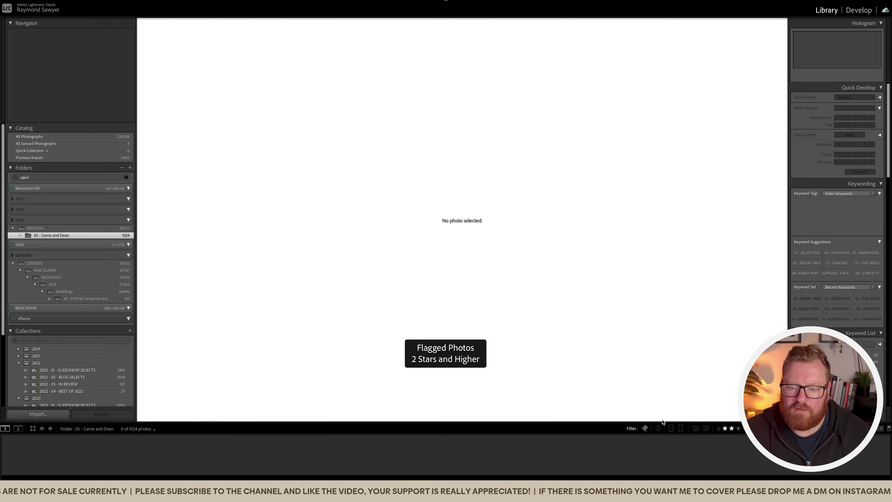
pyautogui.click(645, 428)
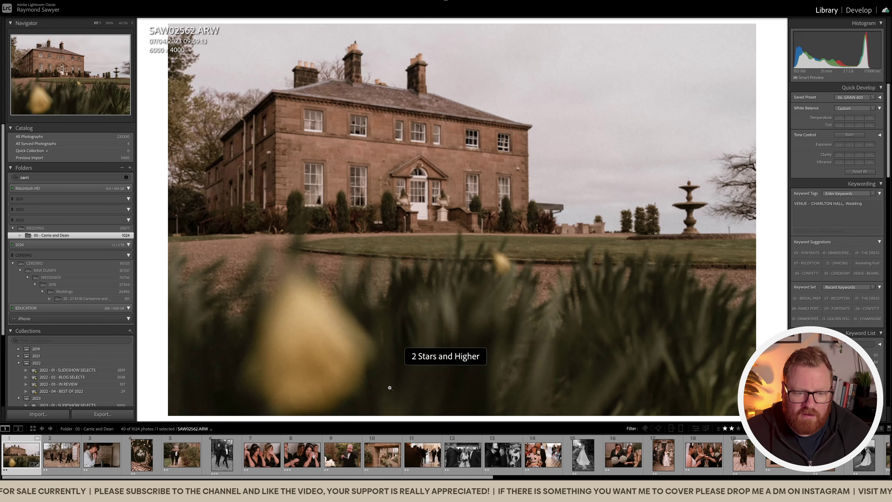
# Step: Open the bridesmaids tissue photo in Develop zoomed in and begin painting over the left bridesmaid
pyautogui.click(304, 455)
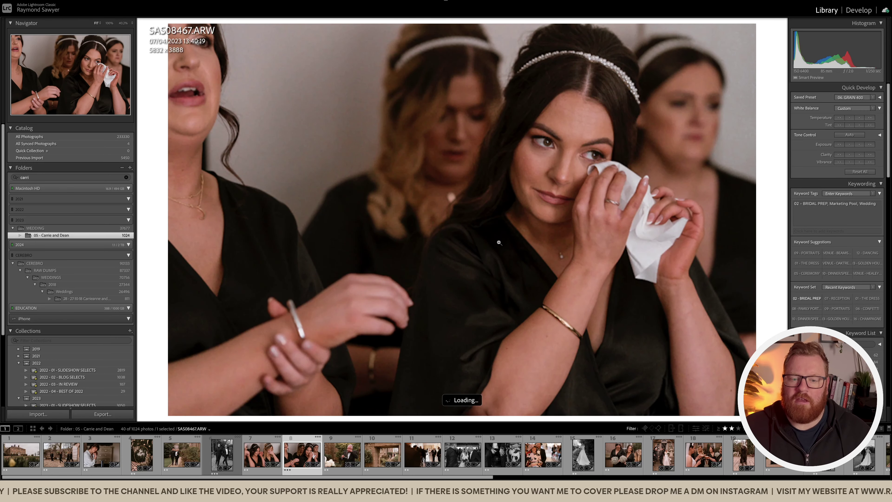
pyautogui.press('d')
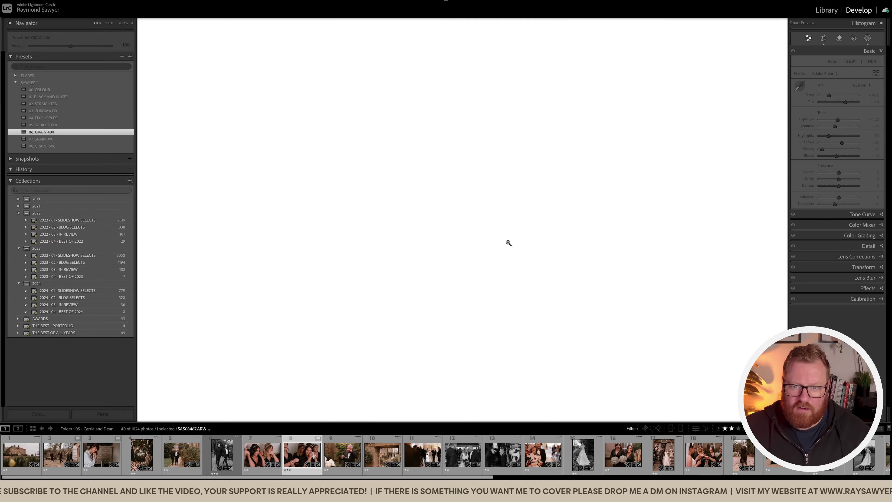
pyautogui.click(506, 244)
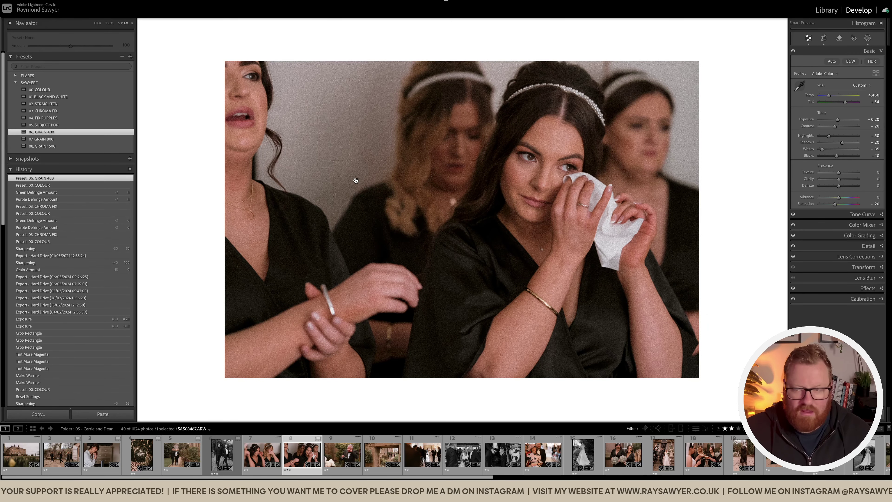
pyautogui.press('q')
pyautogui.moveTo(247, 63); pyautogui.dragTo(225, 404)
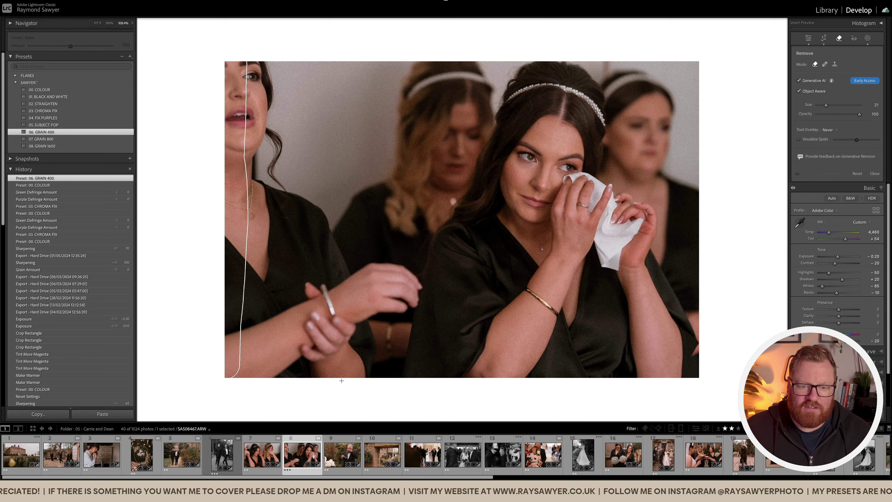
# Step: Paint over the left bridesmaid and her hand, then apply Generative Remove
pyautogui.moveTo(344, 379)
pyautogui.mouseDown()
pyautogui.moveTo(362, 314)
pyautogui.moveTo(405, 304)
pyautogui.moveTo(412, 290)
pyautogui.moveTo(376, 275)
pyautogui.moveTo(343, 285)
pyautogui.moveTo(323, 222)
pyautogui.moveTo(264, 188)
pyautogui.moveTo(256, 63)
pyautogui.moveTo(263, 131)
pyautogui.moveTo(275, 145)
pyautogui.moveTo(276, 200)
pyautogui.moveTo(260, 203)
pyautogui.moveTo(247, 188)
pyautogui.moveTo(237, 338)
pyautogui.moveTo(338, 354)
pyautogui.moveTo(346, 309)
pyautogui.moveTo(314, 334)
pyautogui.moveTo(315, 264)
pyautogui.moveTo(292, 225)
pyautogui.moveTo(271, 220)
pyautogui.moveTo(254, 333)
pyautogui.moveTo(265, 343)
pyautogui.moveTo(272, 231)
pyautogui.moveTo(290, 267)
pyautogui.moveTo(291, 350)
pyautogui.moveTo(304, 333)
pyautogui.moveTo(306, 273)
pyautogui.mouseUp()
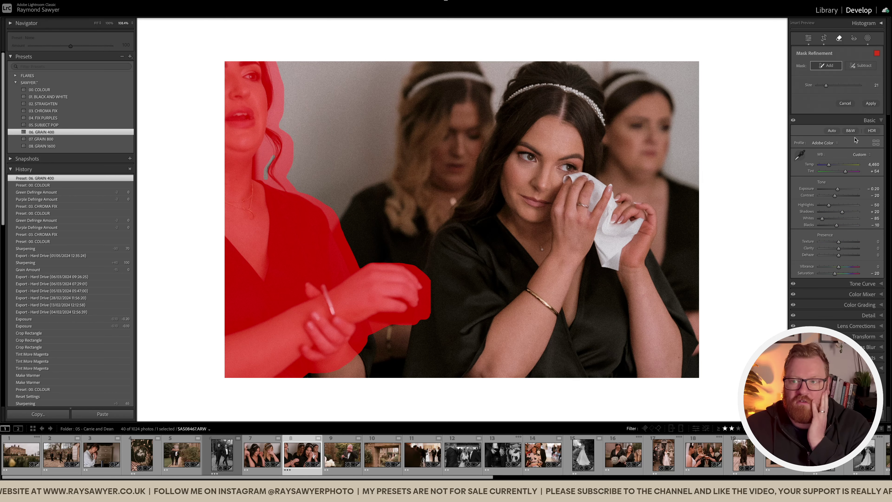
pyautogui.click(871, 104)
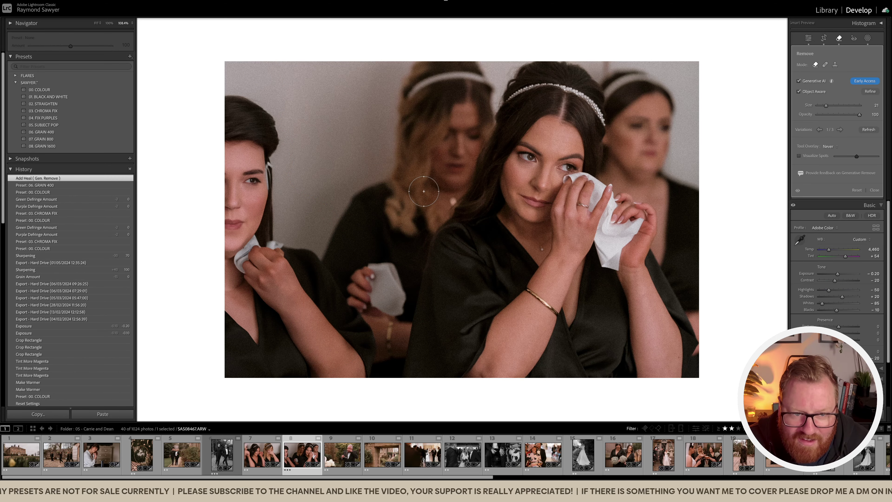
# Step: Cycle through the three generated variations, refresh for a new set, and step back to the first
pyautogui.click(839, 129)
pyautogui.click(840, 130)
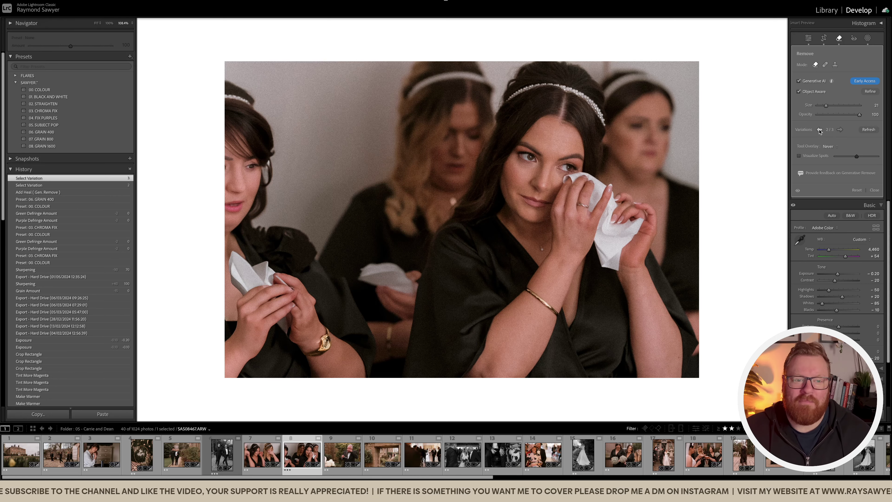
pyautogui.click(820, 129)
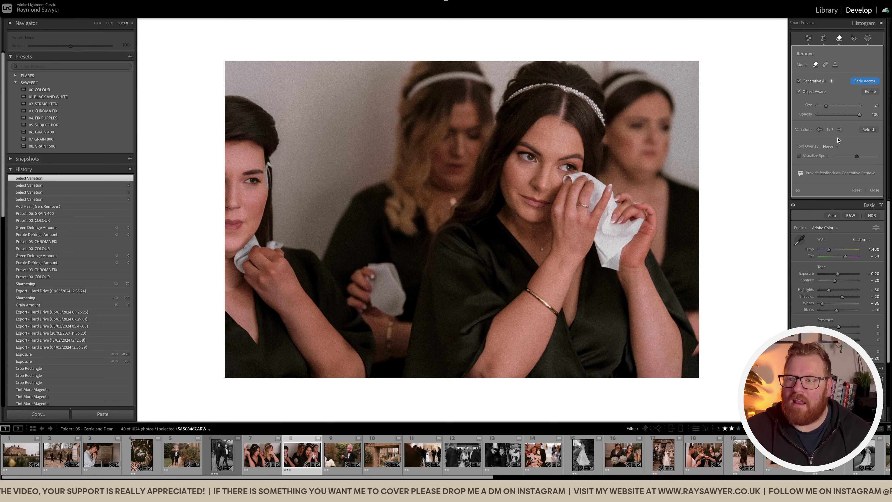
pyautogui.click(840, 130)
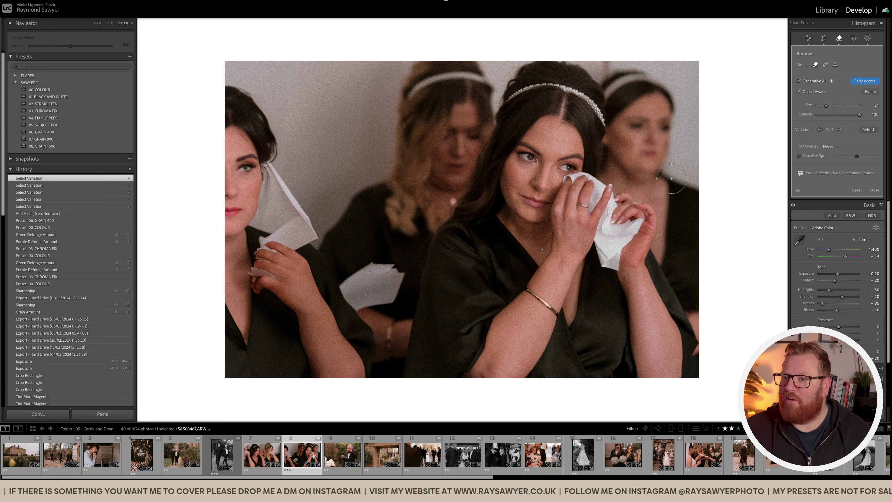
pyautogui.click(869, 129)
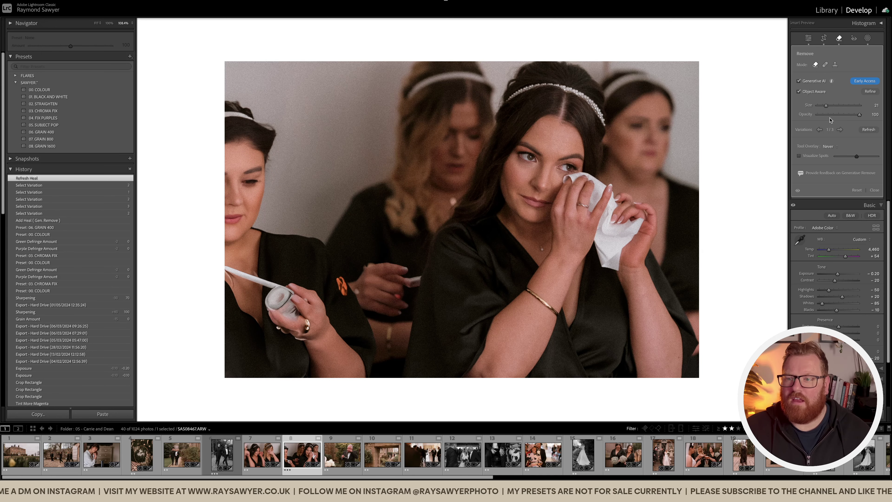
pyautogui.click(840, 130)
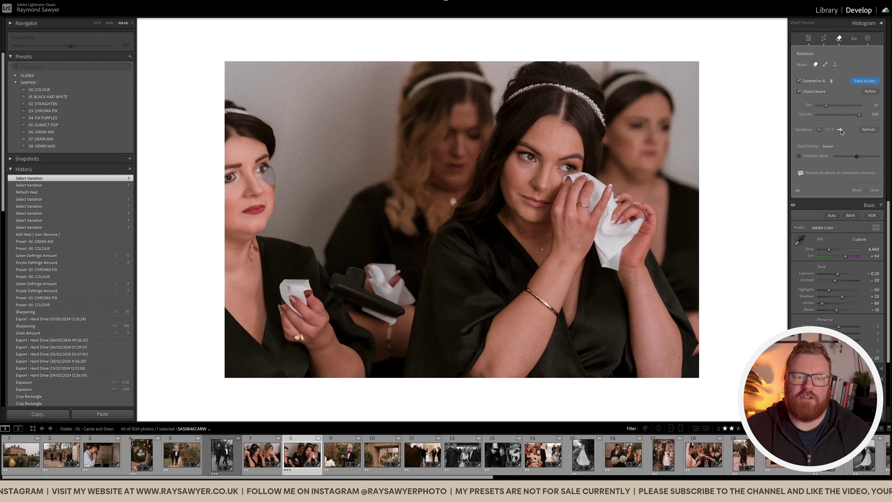
pyautogui.click(819, 130)
pyautogui.click(819, 130)
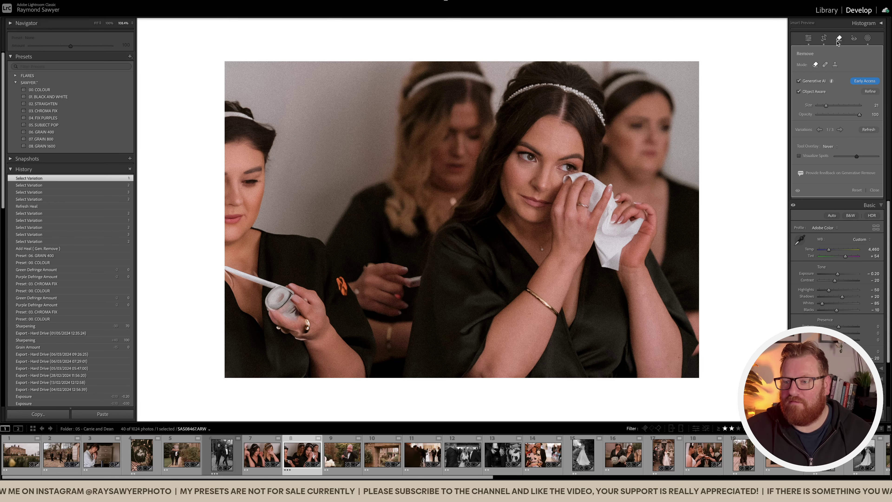
# Step: Reset the bridesmaid removal, then open the flower-crown dog photo fitted in view in Develop
pyautogui.click(857, 190)
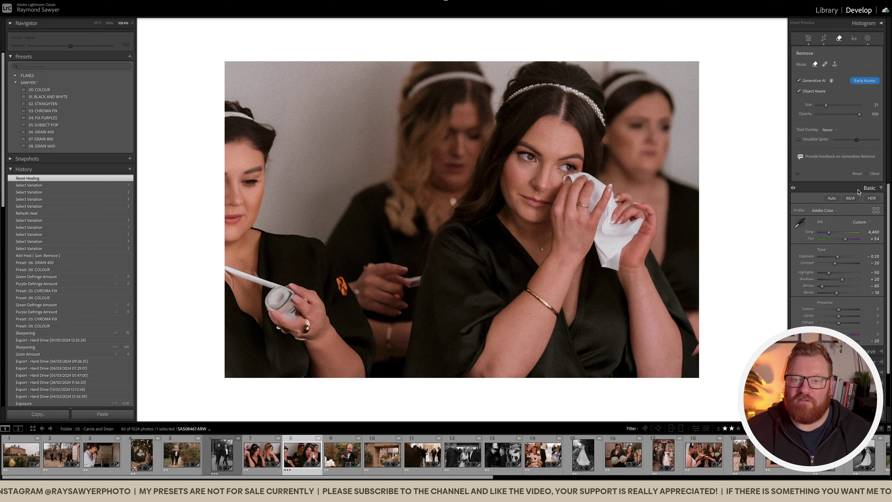
pyautogui.press('q')
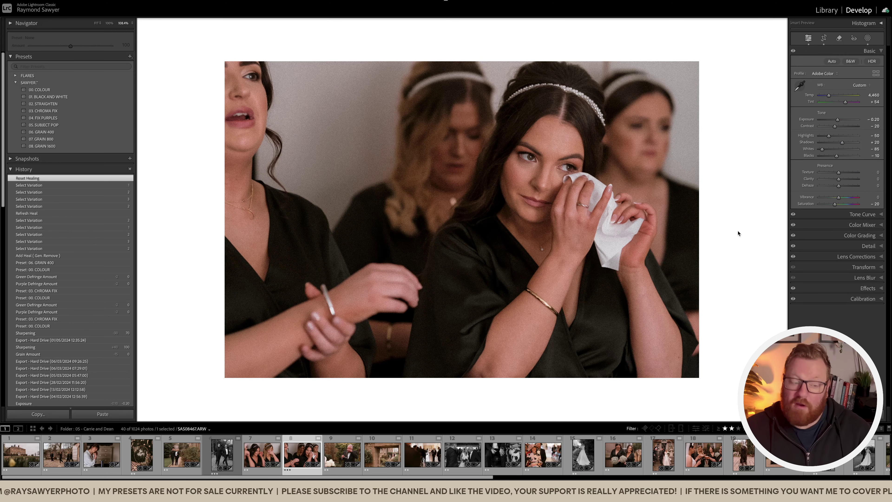
pyautogui.press('g')
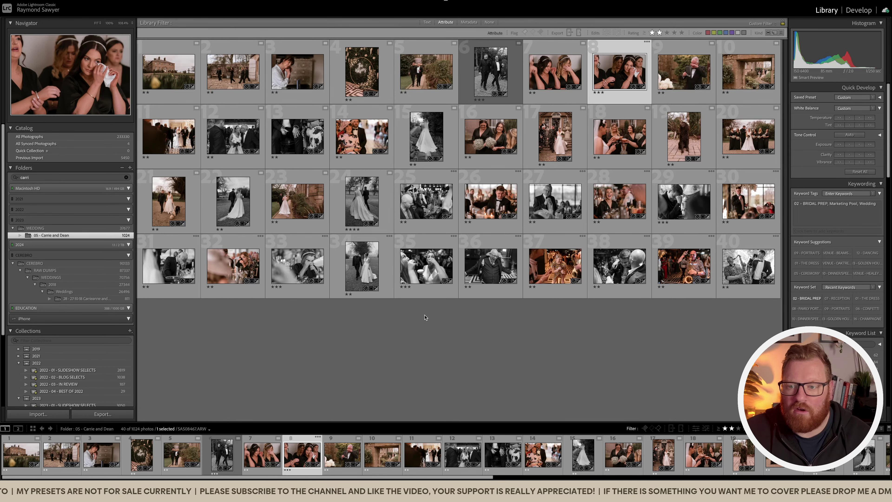
pyautogui.doubleClick(682, 146)
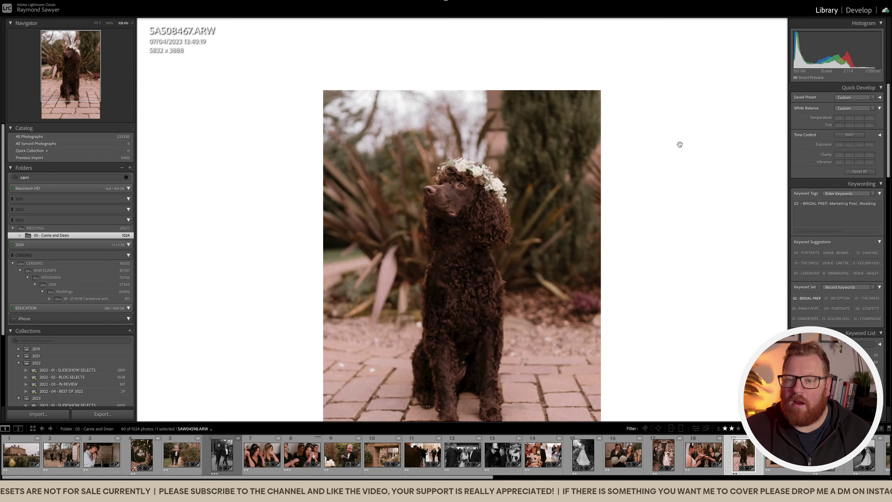
pyautogui.click(468, 274)
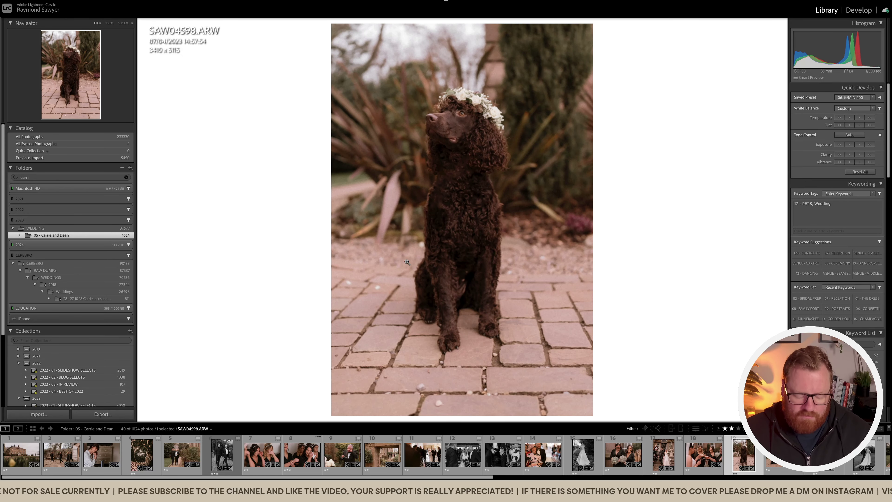
pyautogui.press('d')
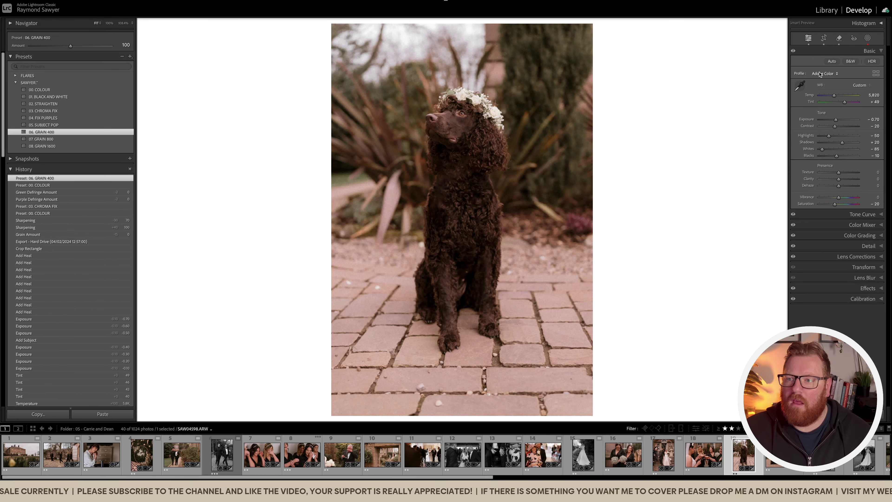
# Step: Reset the earlier leash removal, then paint over the collar tag and leash and apply Generative Remove
pyautogui.click(839, 39)
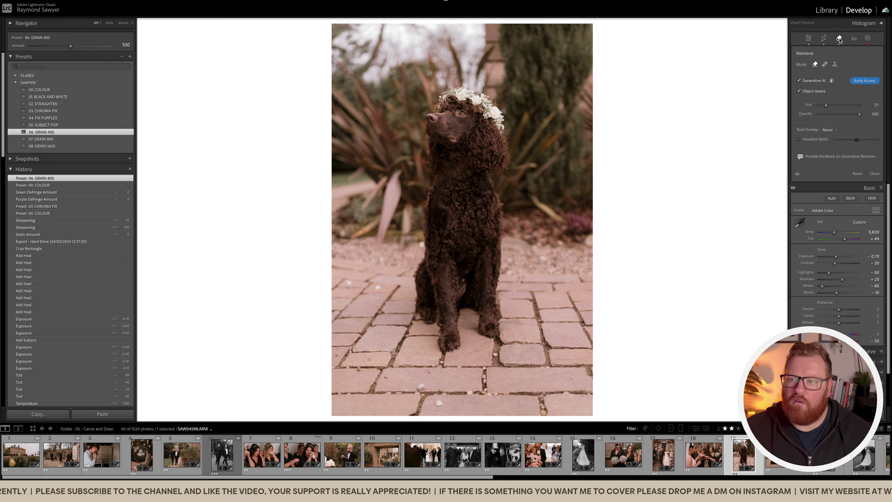
pyautogui.click(859, 174)
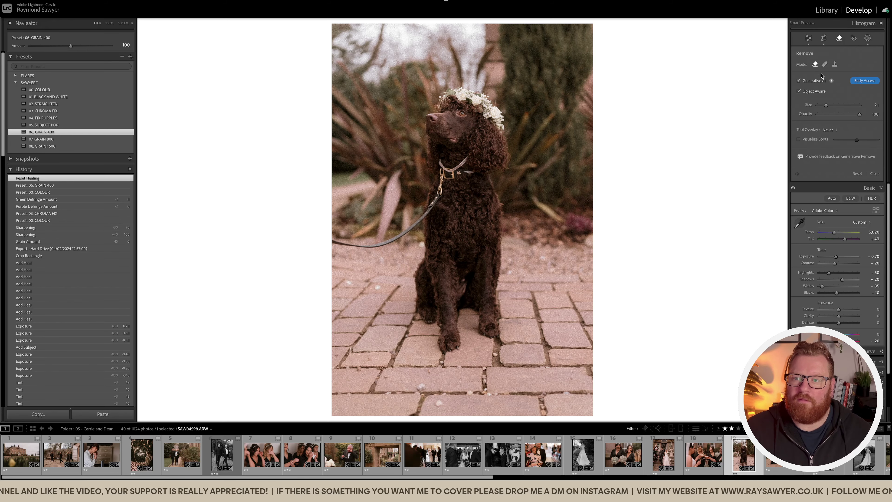
pyautogui.scroll(-5, 488, 228)
pyautogui.scroll(-3, 489, 229)
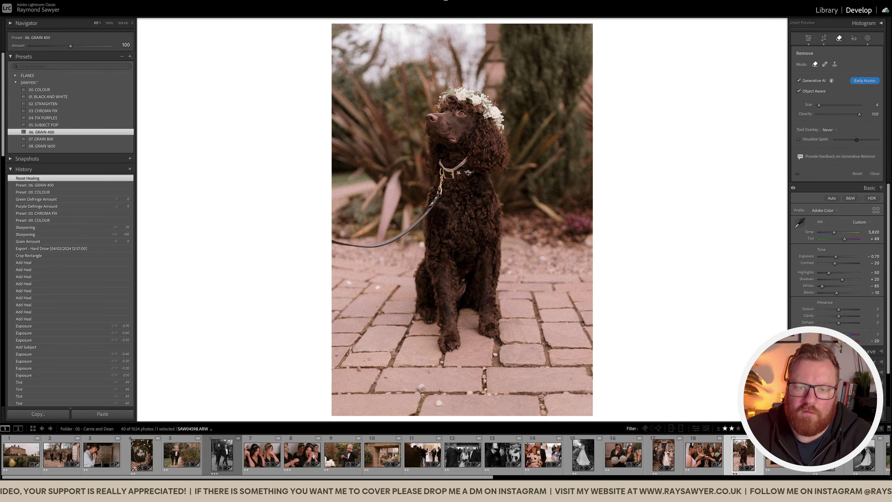
pyautogui.moveTo(469, 172)
pyautogui.mouseDown()
pyautogui.moveTo(439, 176)
pyautogui.moveTo(440, 158)
pyautogui.moveTo(447, 170)
pyautogui.moveTo(468, 158)
pyautogui.moveTo(441, 173)
pyautogui.moveTo(415, 224)
pyautogui.mouseUp()
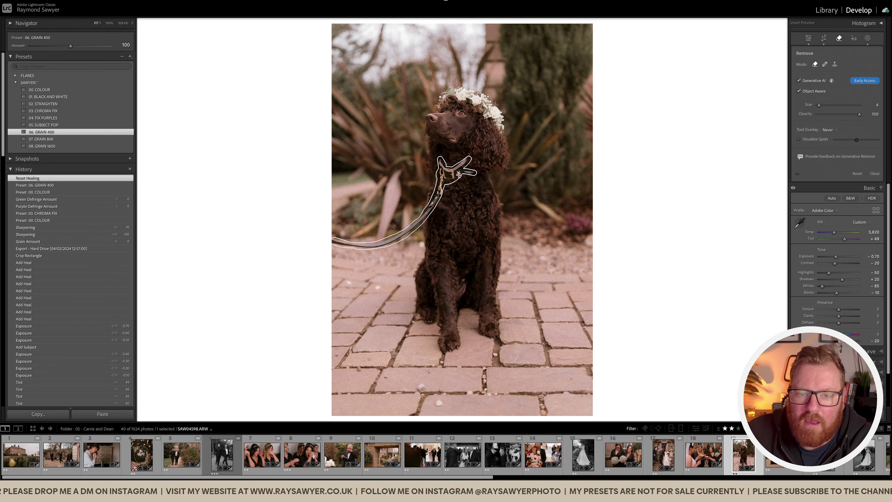
pyautogui.moveTo(460, 174)
pyautogui.mouseDown()
pyautogui.moveTo(474, 172)
pyautogui.moveTo(464, 158)
pyautogui.moveTo(446, 166)
pyautogui.mouseUp()
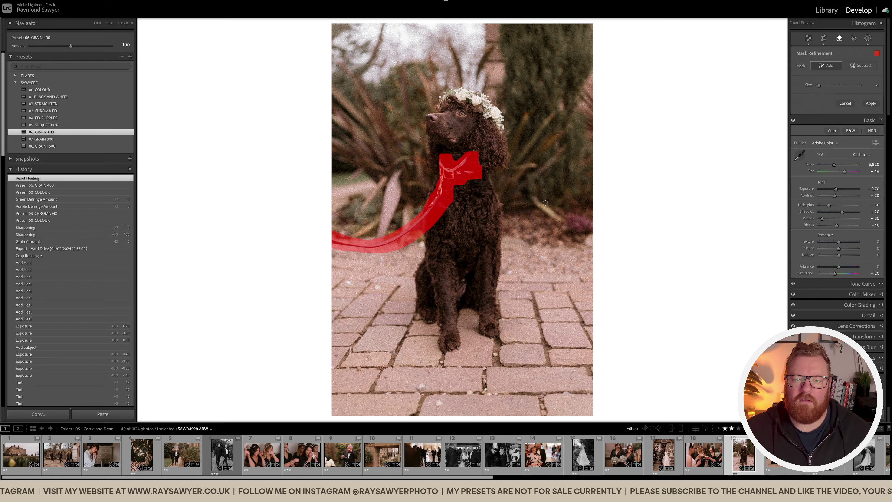
pyautogui.click(871, 103)
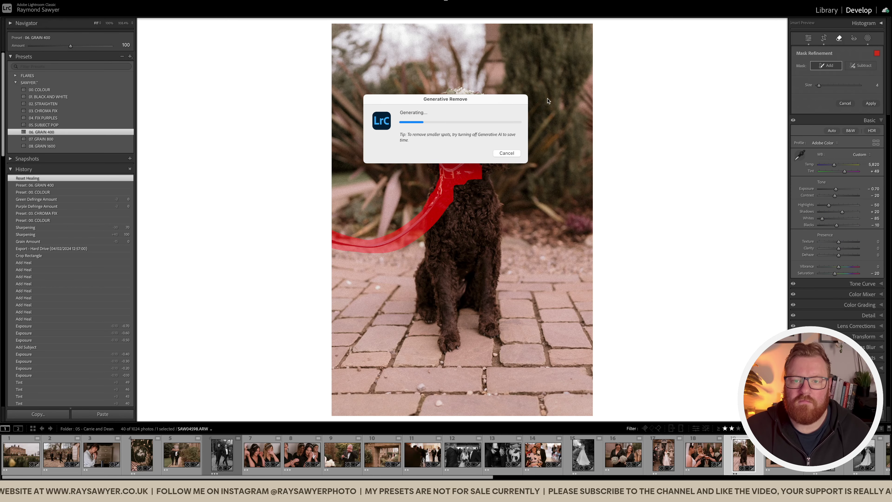
# Step: Let the leash removal finish, close the Remove tool, and check the dog photo at 100% and Fit
pyautogui.moveTo(513, 100); pyautogui.dragTo(519, 66)
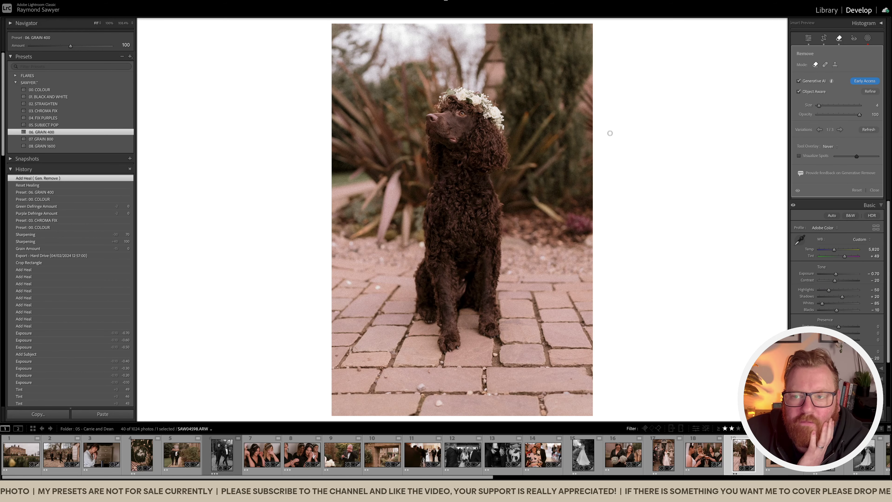
pyautogui.press('q')
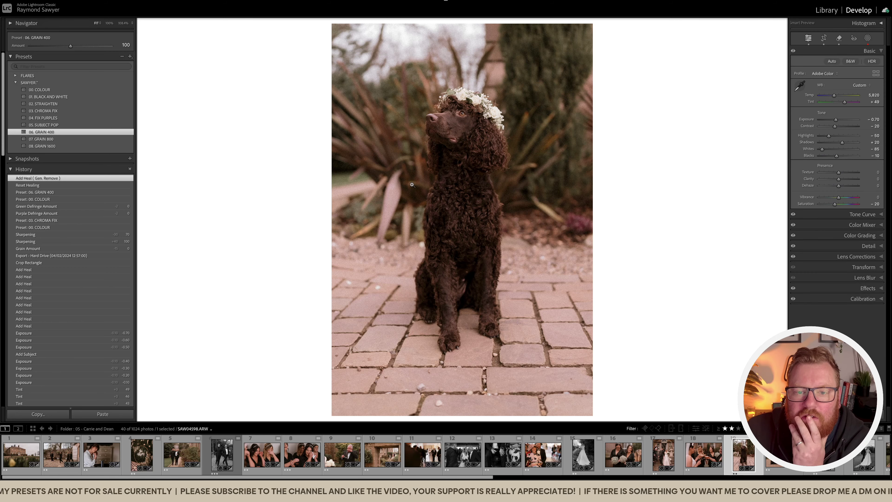
pyautogui.click(442, 181)
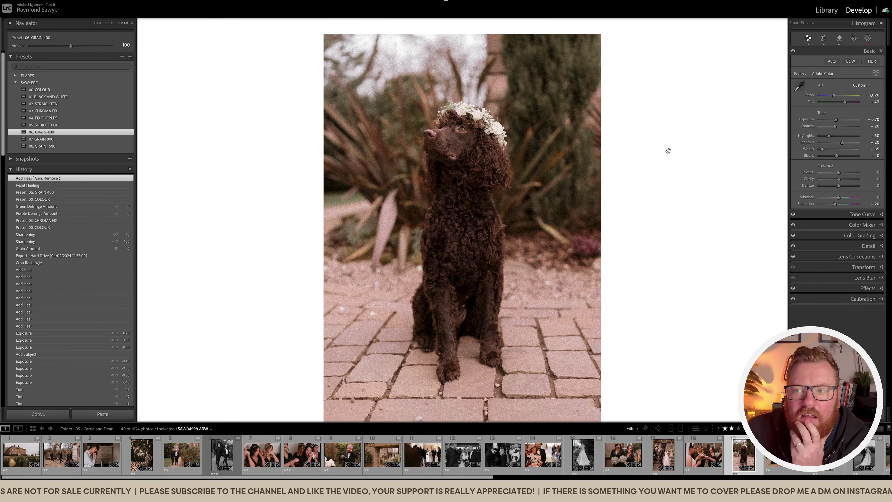
pyautogui.click(108, 23)
pyautogui.click(441, 132)
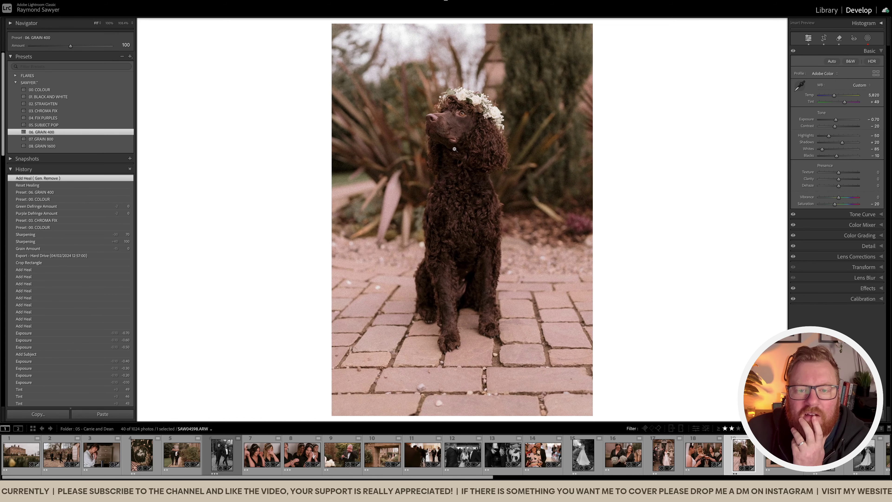
pyautogui.moveTo(439, 177); pyautogui.dragTo(509, 186)
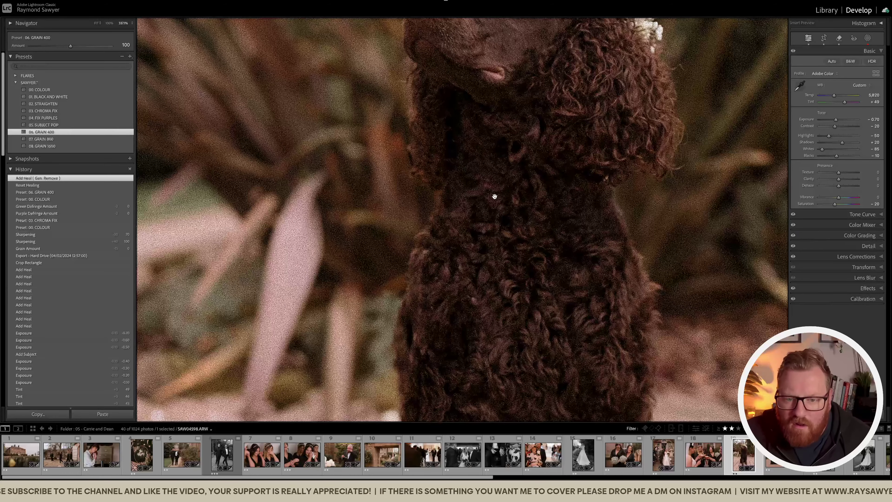
pyautogui.moveTo(423, 313); pyautogui.dragTo(577, 185)
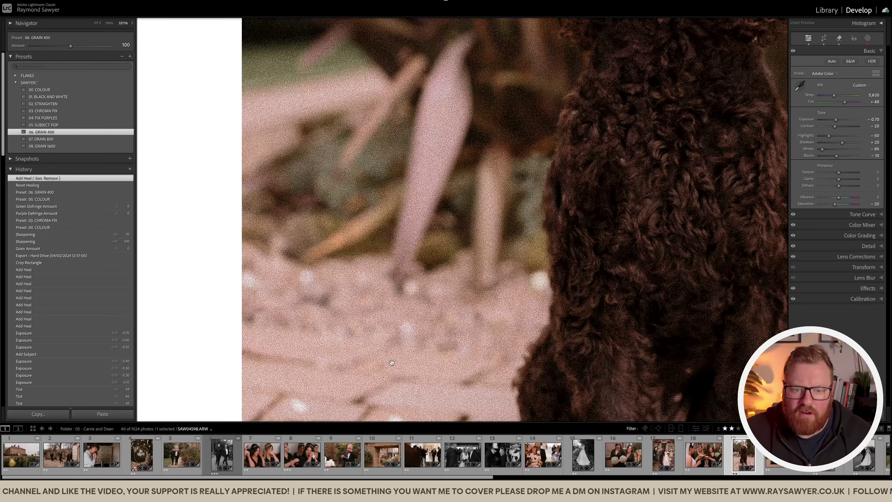
pyautogui.moveTo(473, 296); pyautogui.dragTo(401, 267)
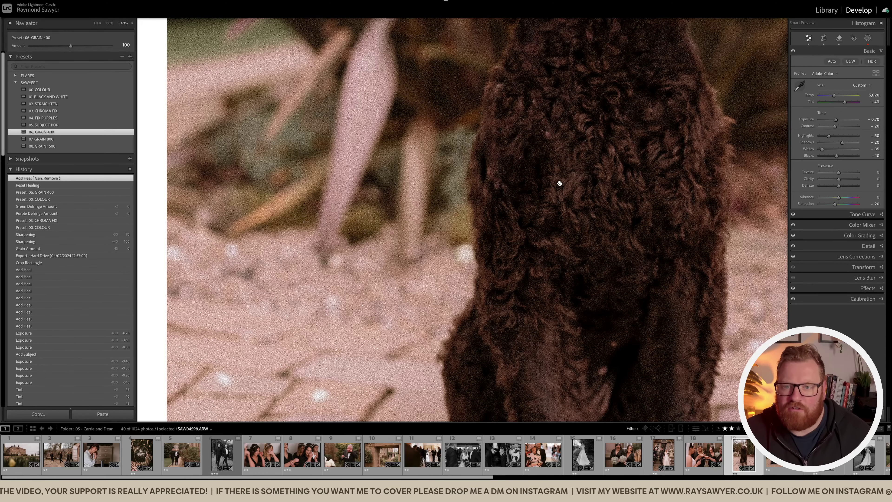
pyautogui.moveTo(576, 141); pyautogui.dragTo(533, 285)
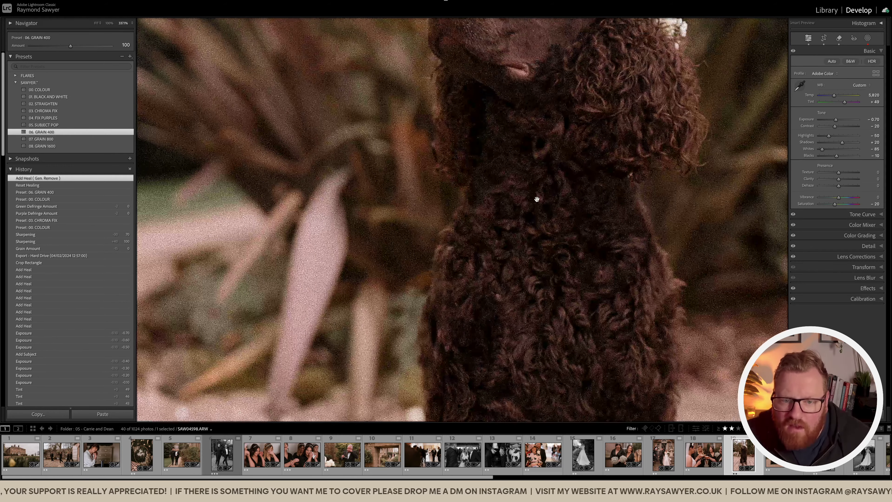
pyautogui.moveTo(452, 259); pyautogui.dragTo(520, 163)
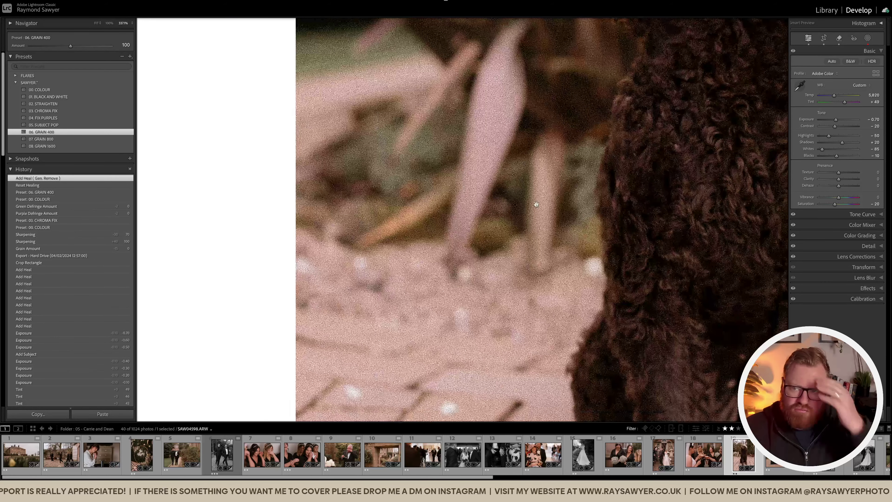
pyautogui.press('\\')
pyautogui.press('\\')
pyautogui.press('\\')
pyautogui.press('\\')
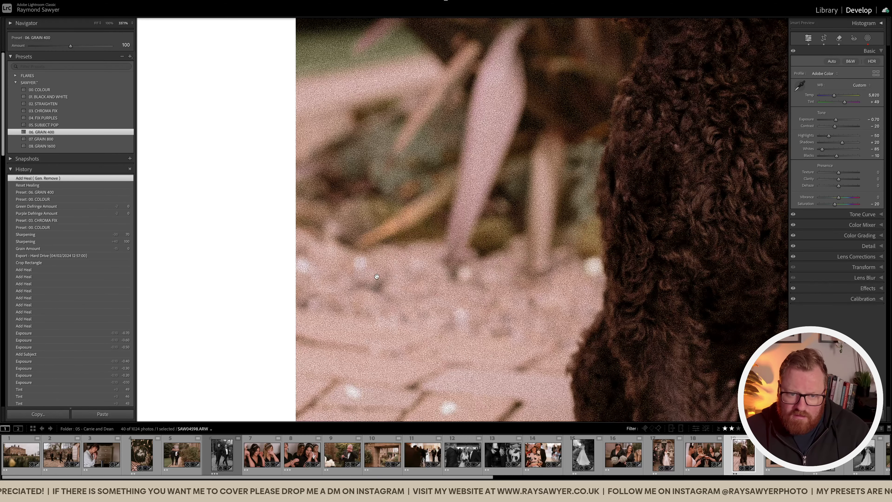
pyautogui.press('\\')
pyautogui.press('\\')
pyautogui.press('\\')
pyautogui.press('\\')
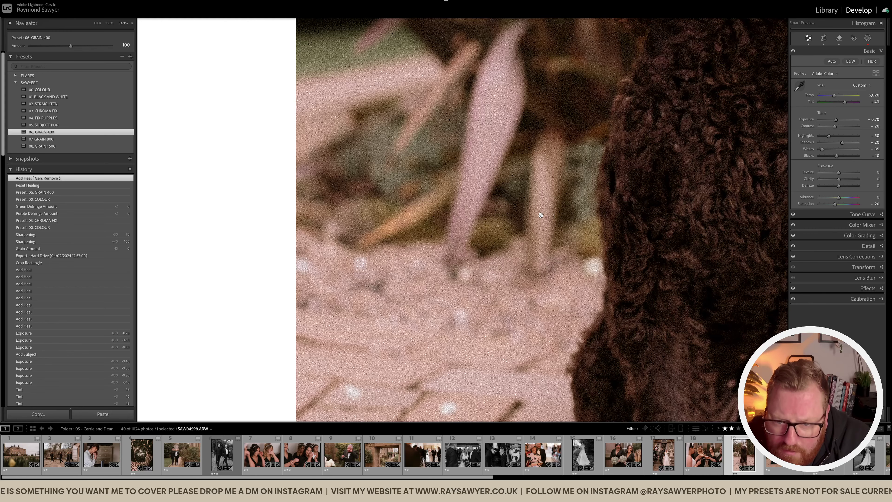
pyautogui.click(594, 157)
pyautogui.scroll(-3, 518, 167)
pyautogui.press('\\')
pyautogui.press('\\')
pyautogui.press('\\')
pyautogui.press('\\')
pyautogui.press('\\')
pyautogui.press('\\')
pyautogui.press('\\')
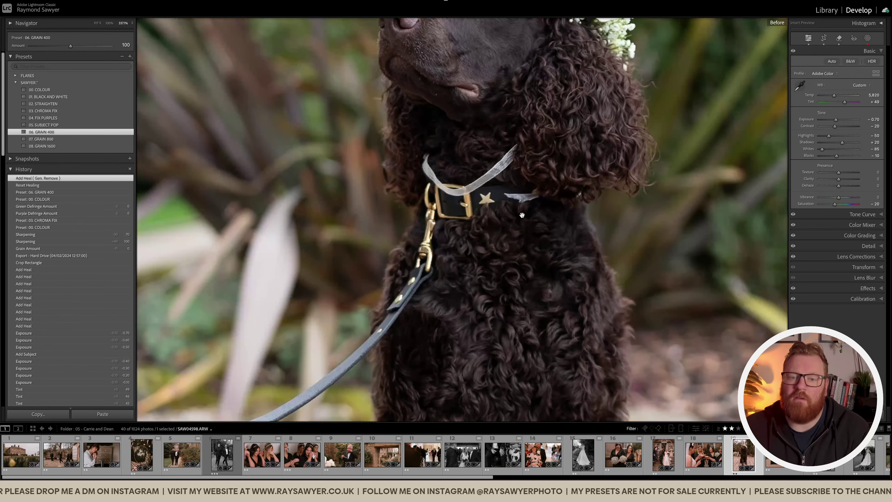
pyautogui.press('\\')
pyautogui.click(525, 214)
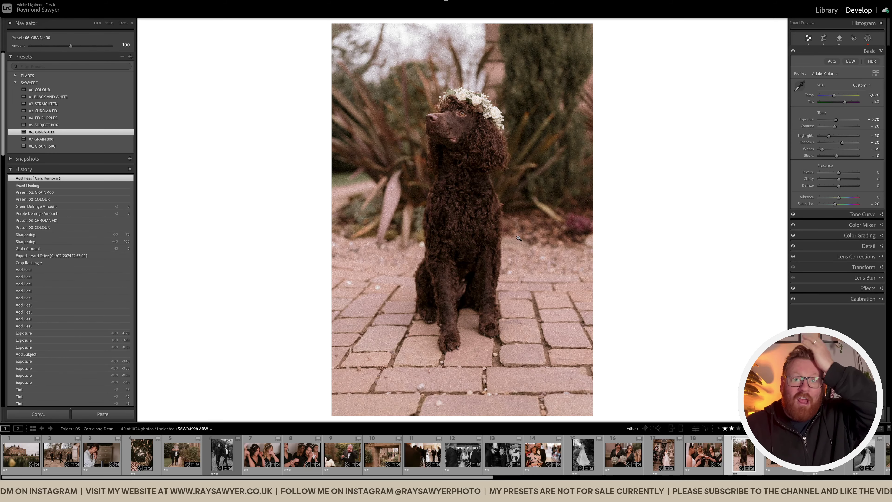
pyautogui.moveTo(651, 465)
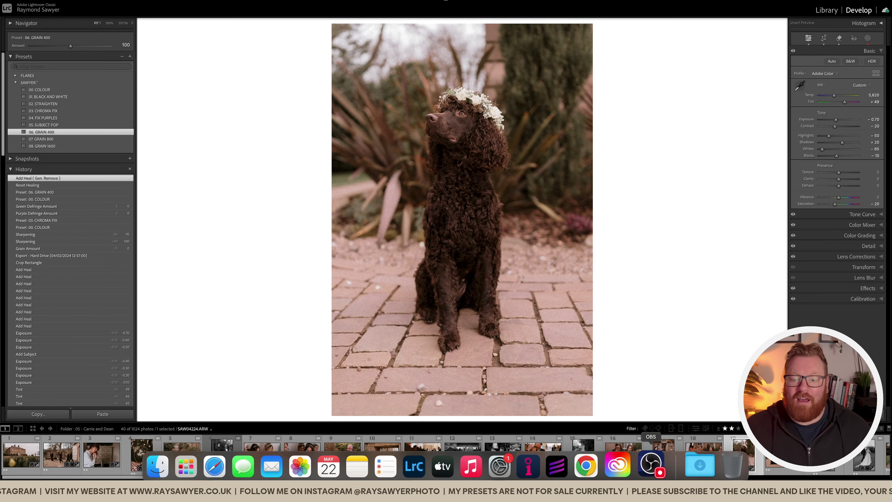